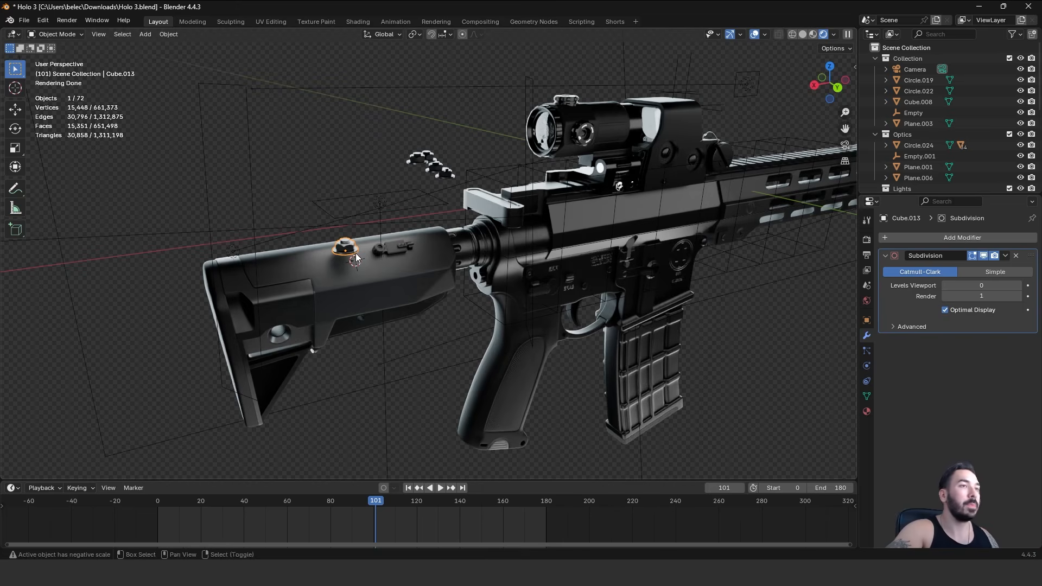
- Examine the hex bolt on the stock and the edge loop around the bottom of its washer
scroll(356, 253, up, 3)
scroll(360, 243, down, 7)
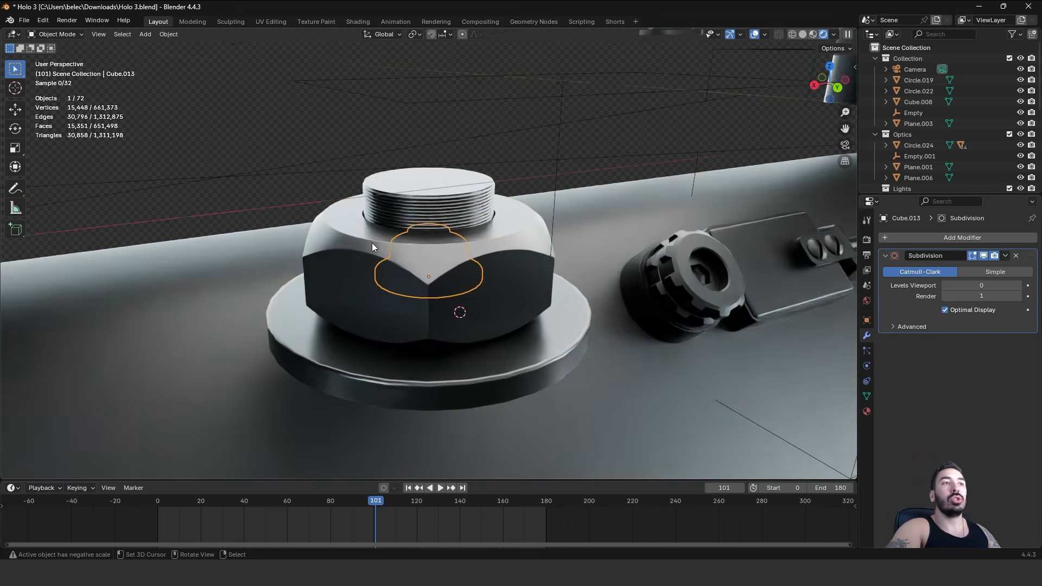
middle_drag(373, 243, 431, 277)
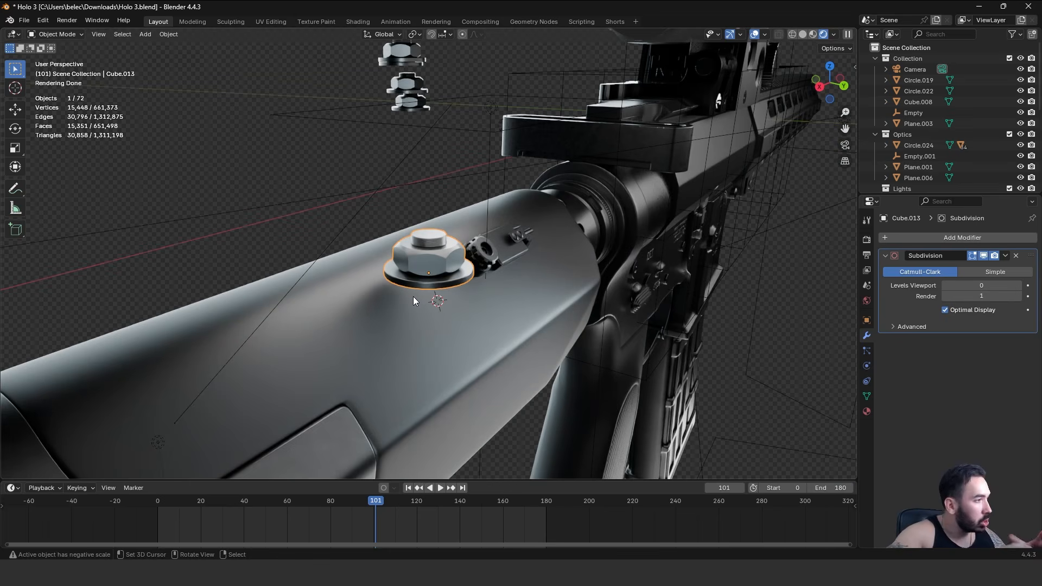
mouse_move(412, 296)
middle_down()
mouse_move(487, 290)
mouse_move(406, 292)
mouse_move(431, 301)
middle_up()
scroll(430, 301, up, 3)
key(Tab)
alt+right_click(414, 333)
scroll(417, 329, down, 1)
scroll(418, 330, up, 2)
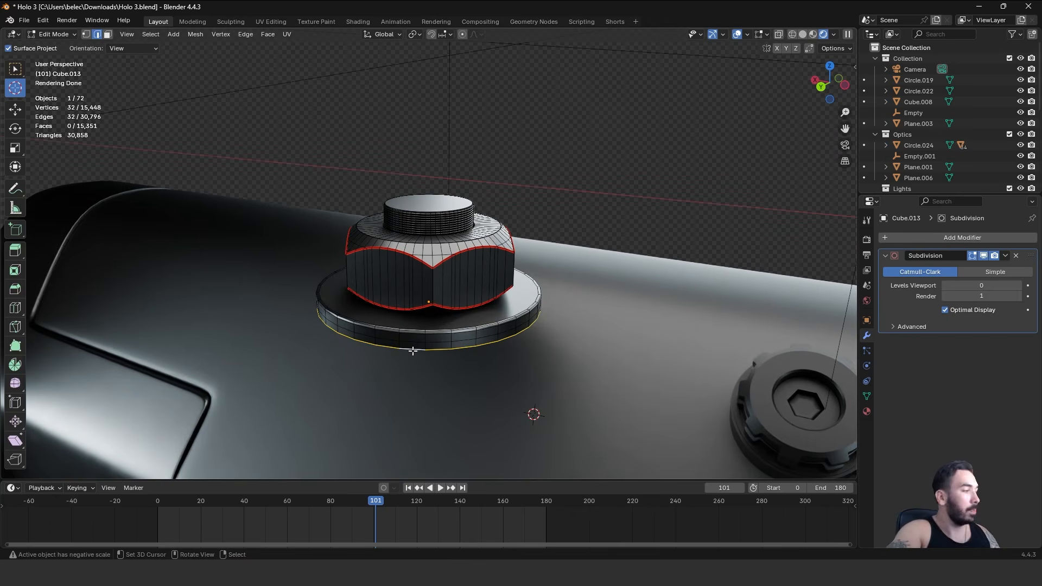
scroll(428, 344, down, 3)
scroll(429, 343, up, 1)
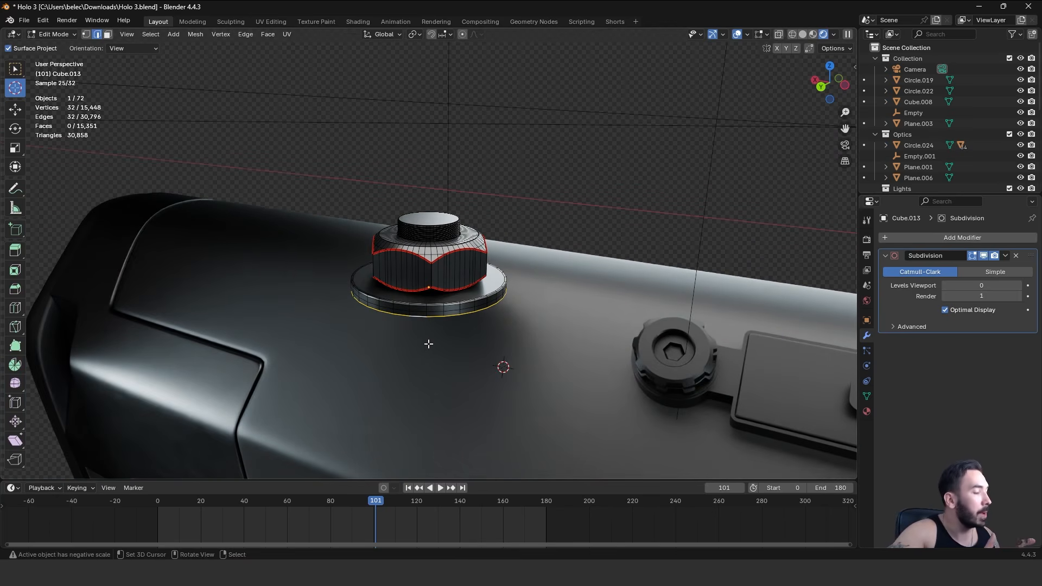
- Examine the stock's mesh topology around the bolt
key(Tab)
scroll(434, 342, down, 3)
right_click(449, 334)
key(Tab)
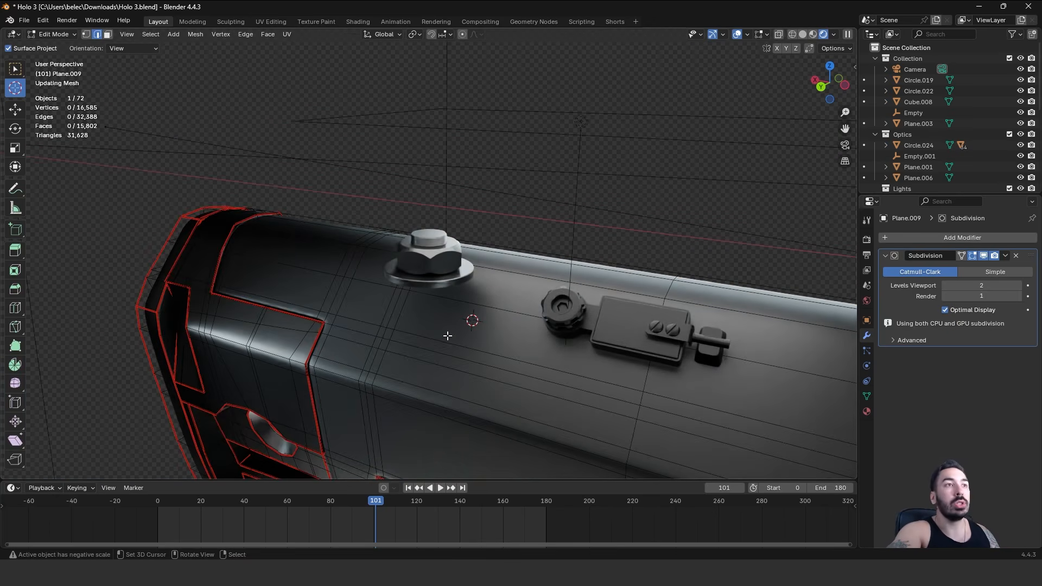
middle_drag(435, 300, 453, 295)
scroll(454, 295, down, 1)
key(Tab)
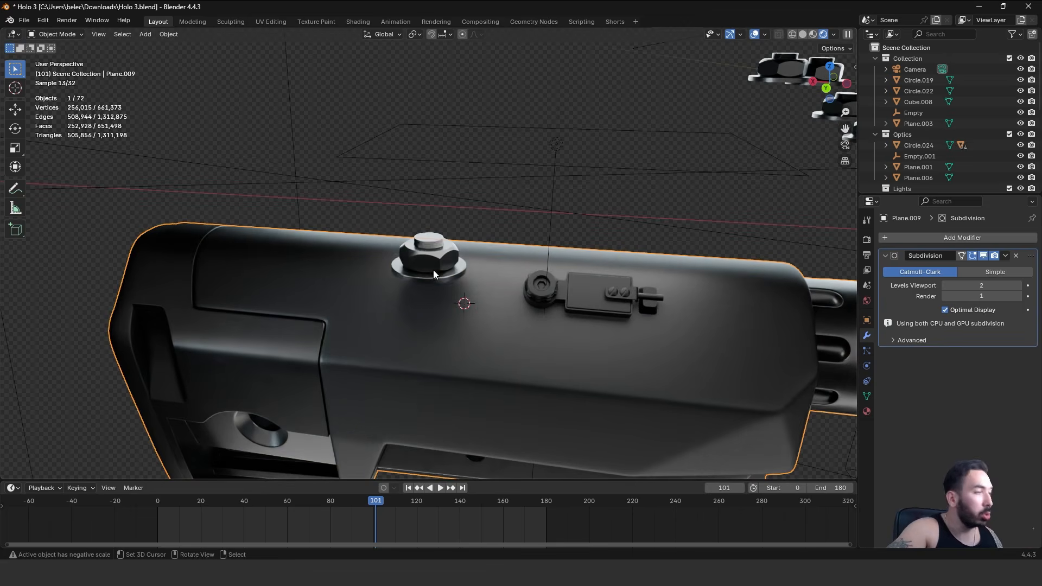
- Enable Face Project snapping with rotation aligned to the target, and place the bolt on the stock's slanted side
right_click(425, 249)
key(KP_Decimal)
click(432, 35)
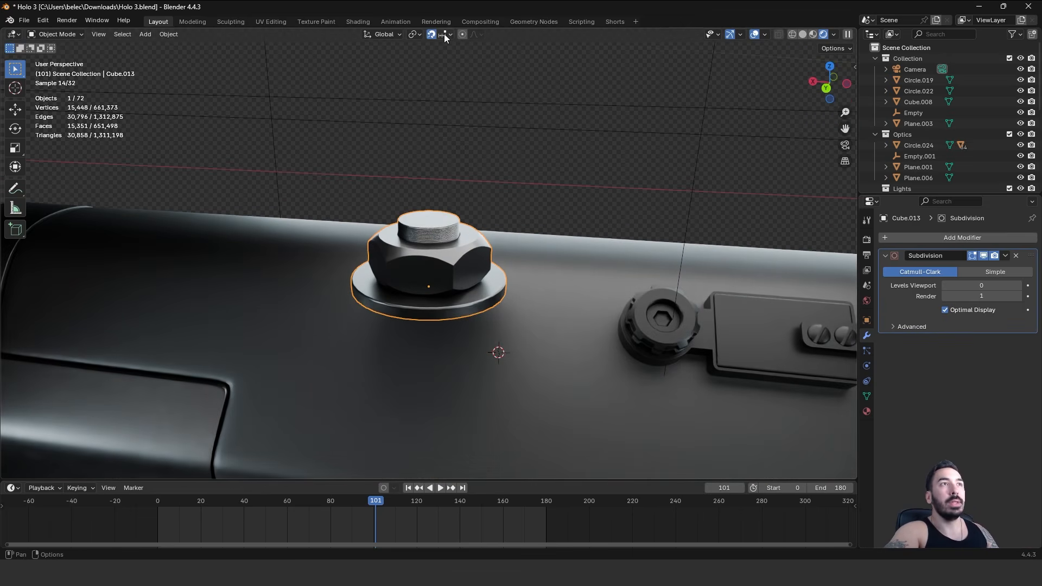
click(450, 34)
click(416, 191)
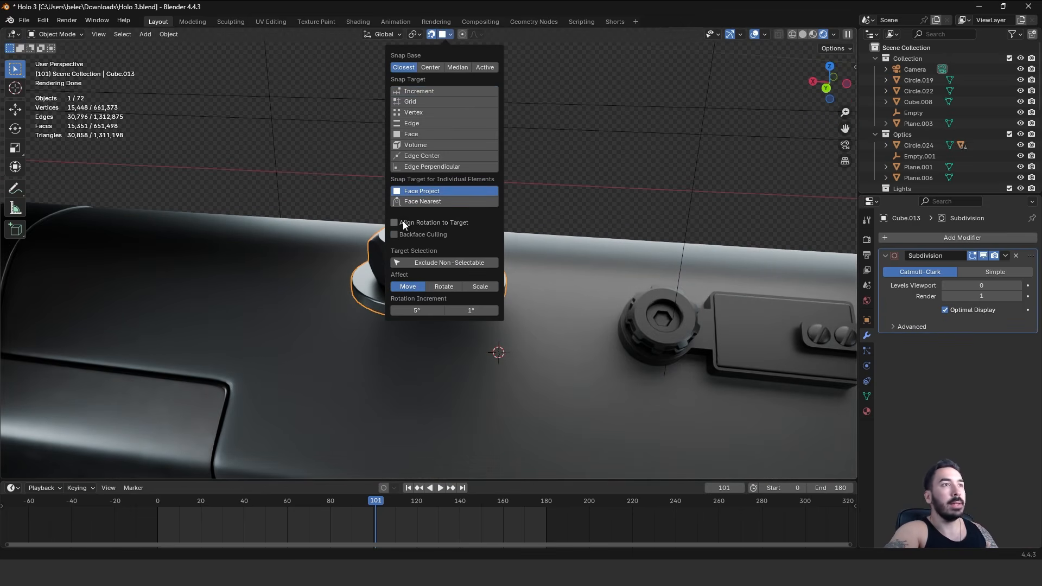
middle_drag(325, 284, 438, 277)
key(g)
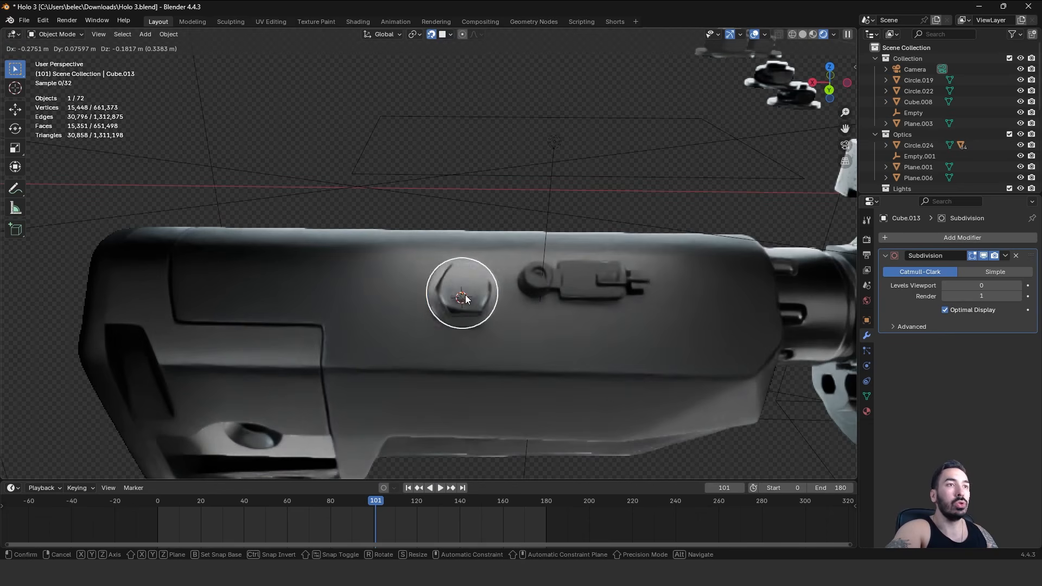
click(461, 297)
- Disable snapping, cut an edge loop around the stock between the bolt and the latch, and set its Subdivision viewport level to 0
key(shift+Tab)
click(483, 357)
key(Tab)
scroll(467, 282, up, 4)
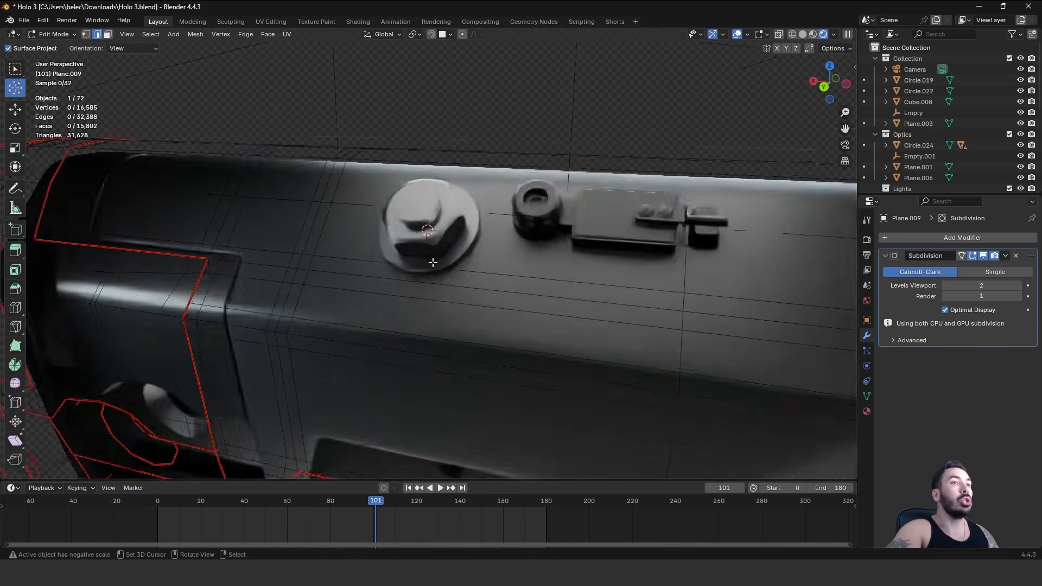
key(ctrl+r)
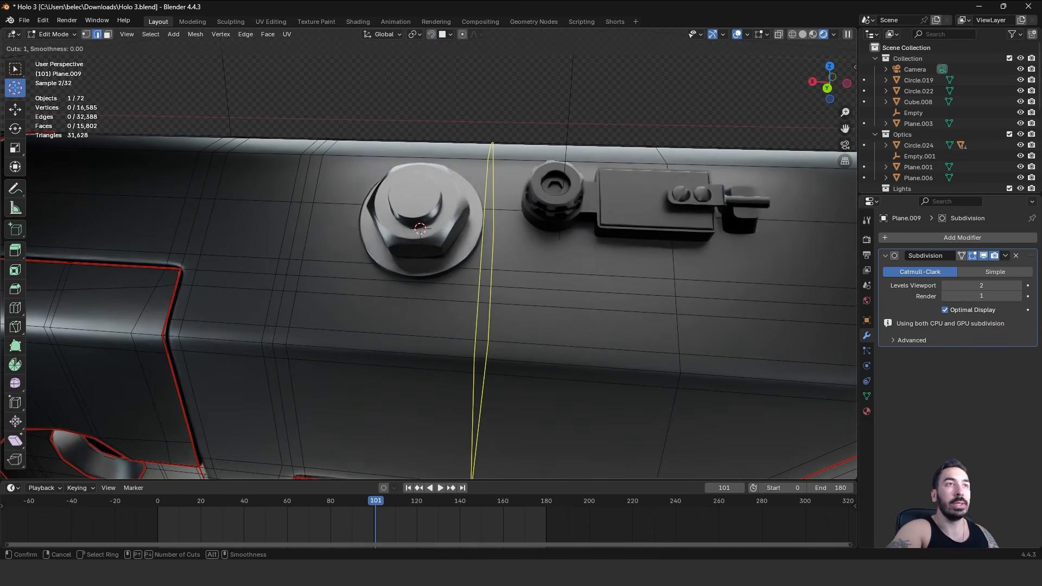
click(478, 283)
click(498, 283)
click(945, 286)
click(944, 286)
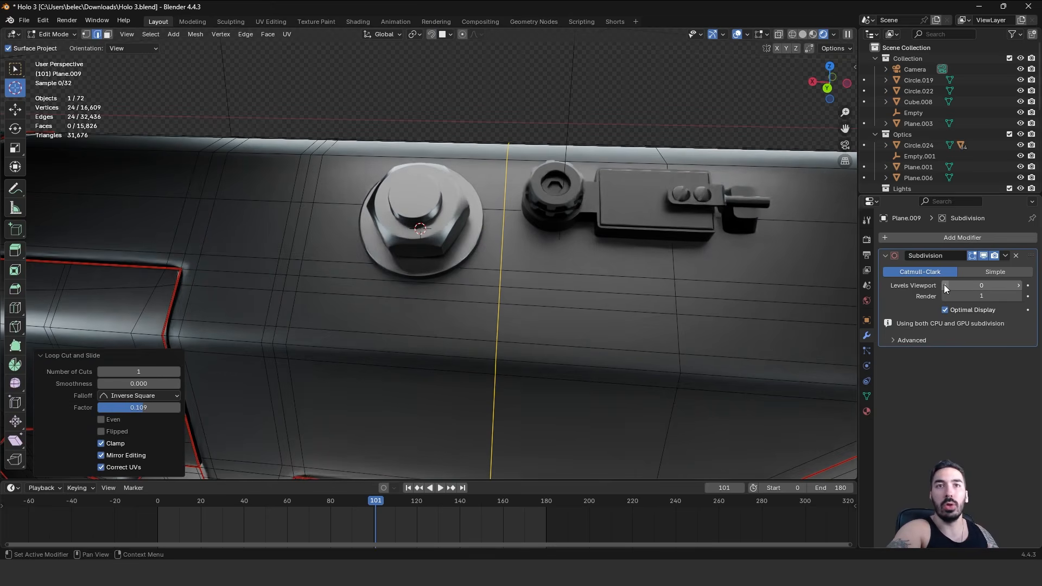
- Cut another edge loop around the stock on the bolt's rear side, opposite the latch
middle_drag(355, 200, 411, 229)
key(ctrl+r)
click(410, 229)
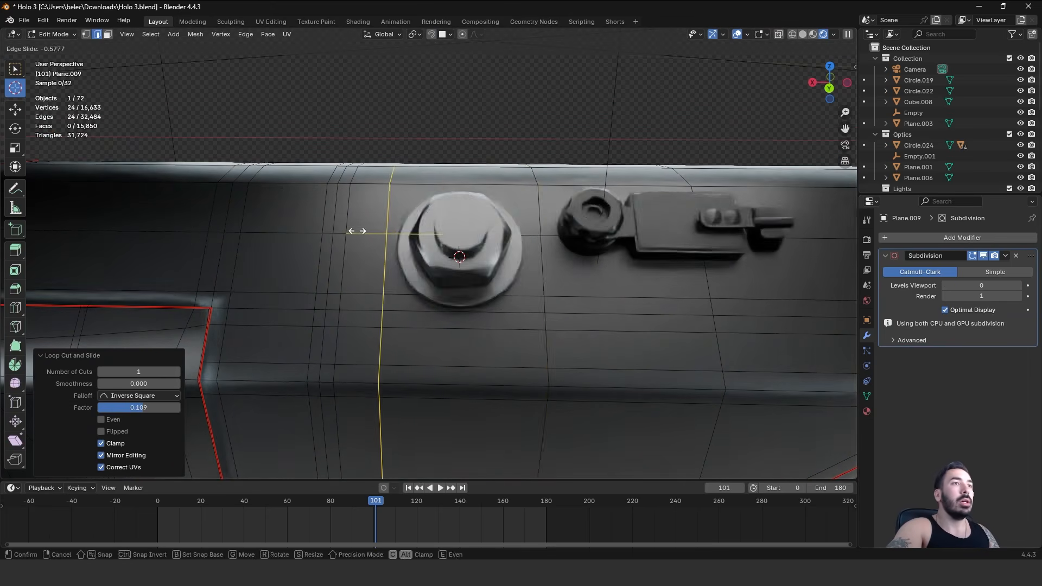
click(356, 230)
- Scale the bolt to about 0.432 and shift it slightly within its local XY plane across the stock's surface
key(Tab)
click(468, 263)
key(s)
click(490, 276)
key(g)
key(y)
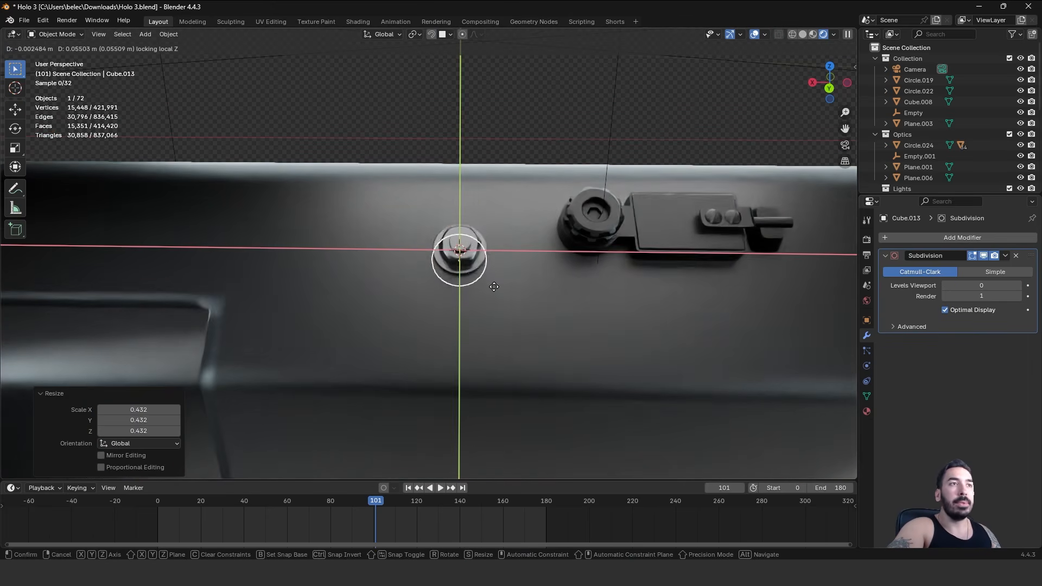
click(499, 281)
- Slide the stock's two edge loops on either side of the bolt closer to it
middle_drag(499, 284, 529, 270)
click(528, 270)
key(Tab)
scroll(529, 270, up, 3)
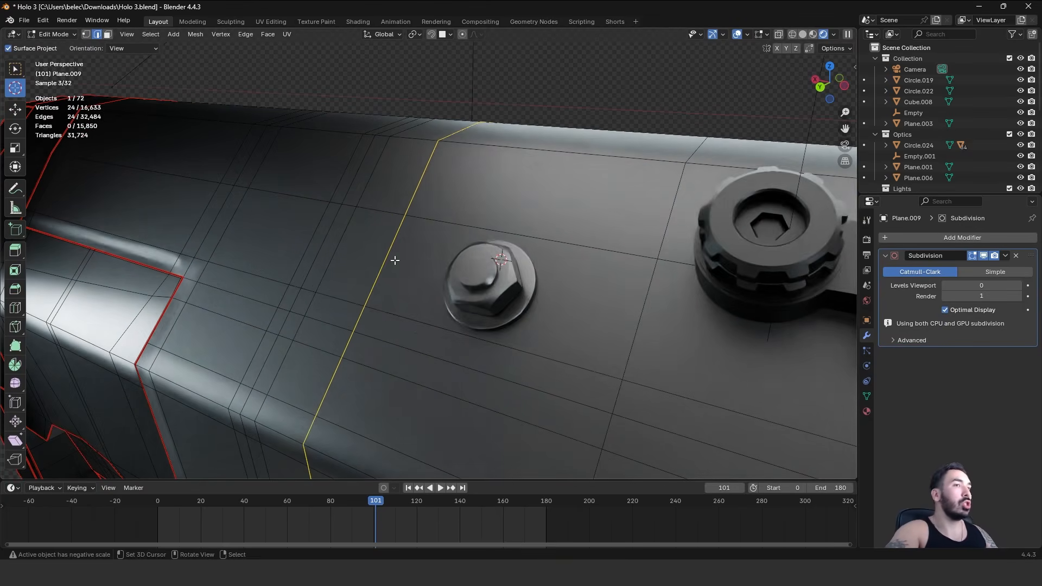
key(g)
key(g)
click(438, 281)
alt+right_click(624, 310)
key(g)
key(g)
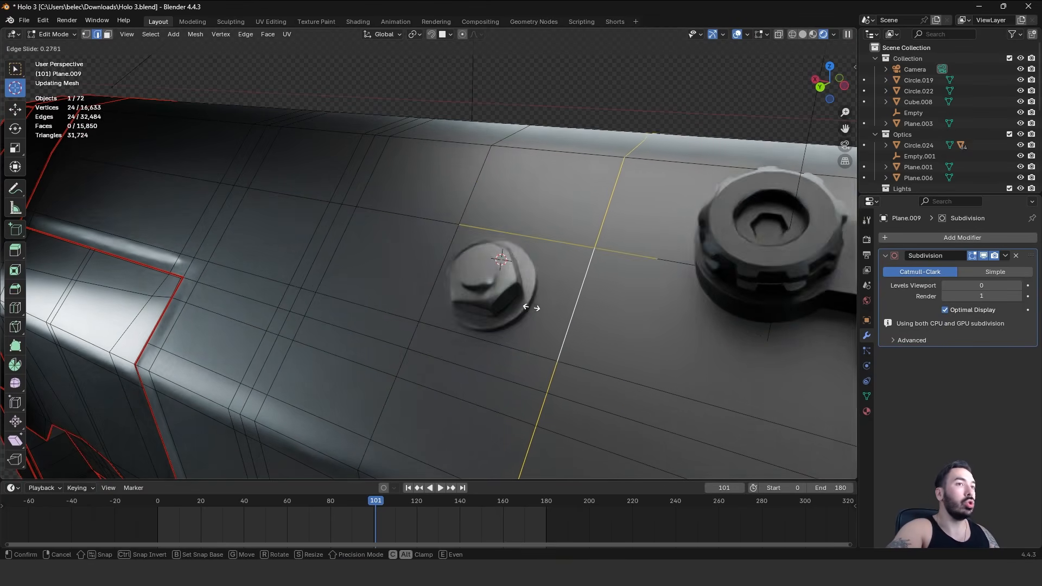
click(521, 305)
- Add seven loop cuts in each direction across the stock's surface around the bolt to form a dense grid
key(ctrl+r)
key(7)
click(563, 283)
right_click(563, 283)
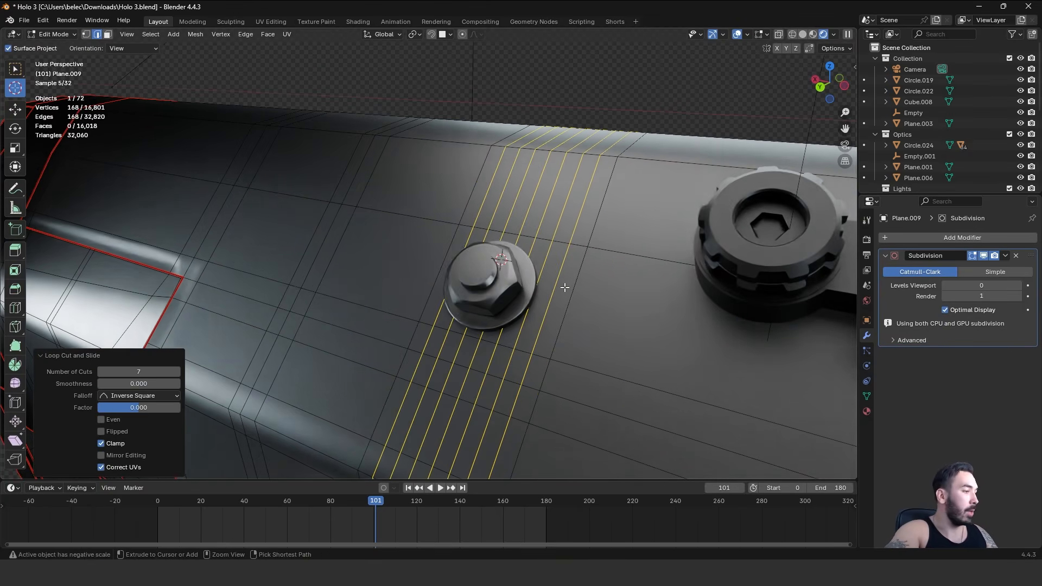
key(ctrl+r)
key(7)
click(549, 287)
right_click(549, 287)
- Select the rectangular block of stock faces around the bolt and delete it to leave a hole
key(3)
right_click(463, 232)
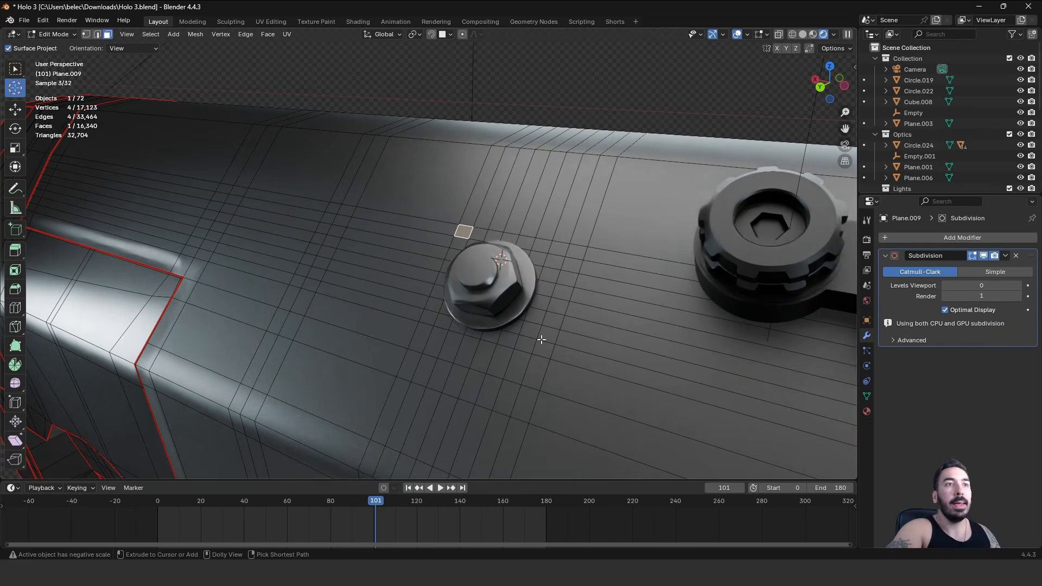
ctrl+shift+right_click(539, 341)
key(x)
click(613, 331)
- Join the bolt to the stock as one object
key(Tab)
right_click(498, 289)
shift+right_click(501, 201)
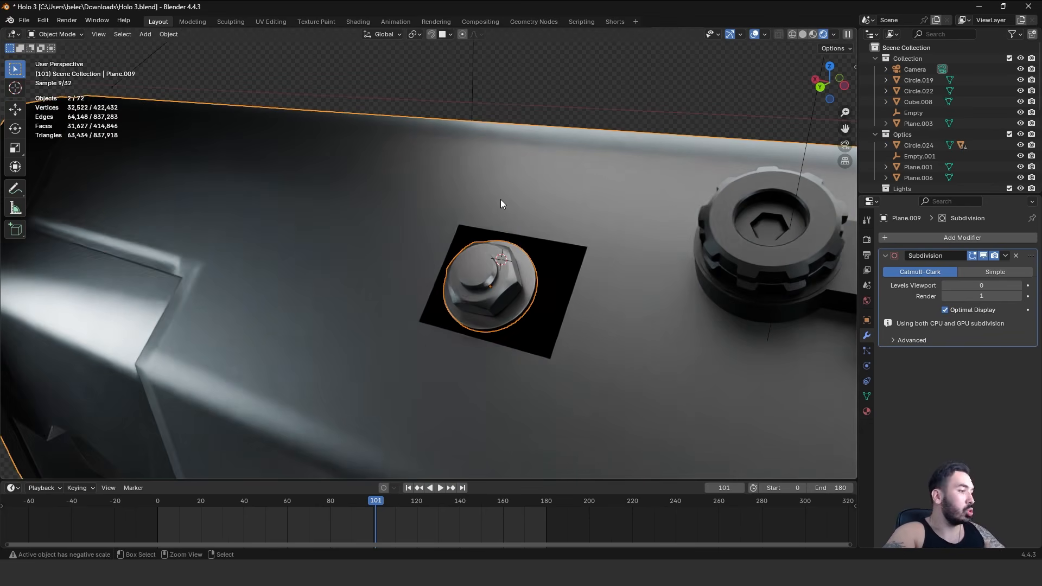
key(ctrl+j)
middle_drag(520, 254, 479, 237)
scroll(477, 233, up, 5)
- Bridge the washer's bottom edge loop with the border loop of the hole in the stock
key(Tab)
key(2)
alt+right_click(480, 257)
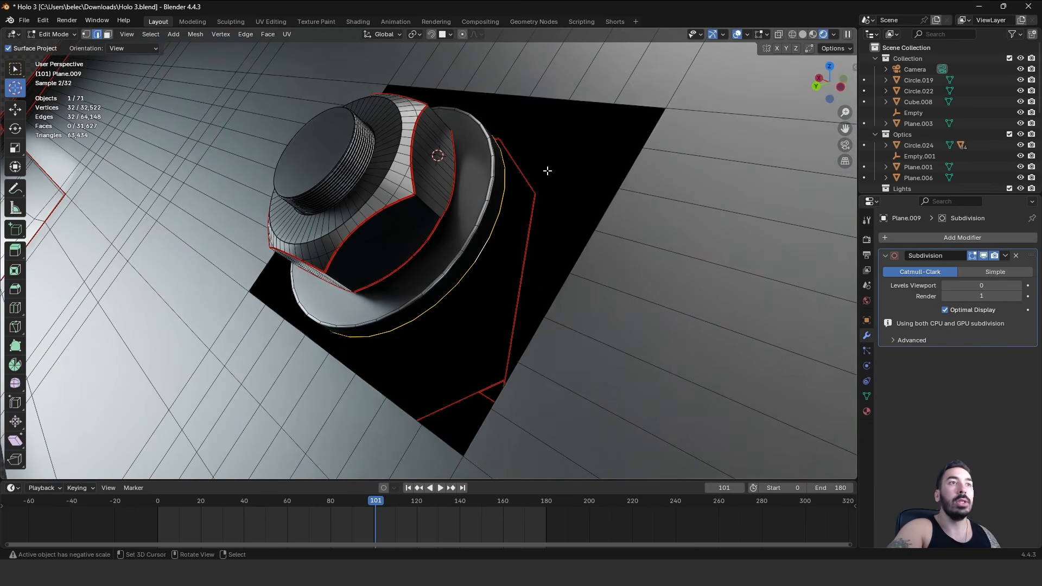
alt+shift+right_click(633, 161)
key(ctrl+e)
click(619, 150)
- Try marking the edge loop where the washer meets the stock as sharp
scroll(619, 149, down, 4)
middle_drag(618, 150, 425, 258)
scroll(460, 293, up, 3)
key(Tab)
key(Tab)
alt+right_click(443, 262)
key(ctrl+e)
click(533, 276)
key(Tab)
middle_drag(351, 312, 458, 277)
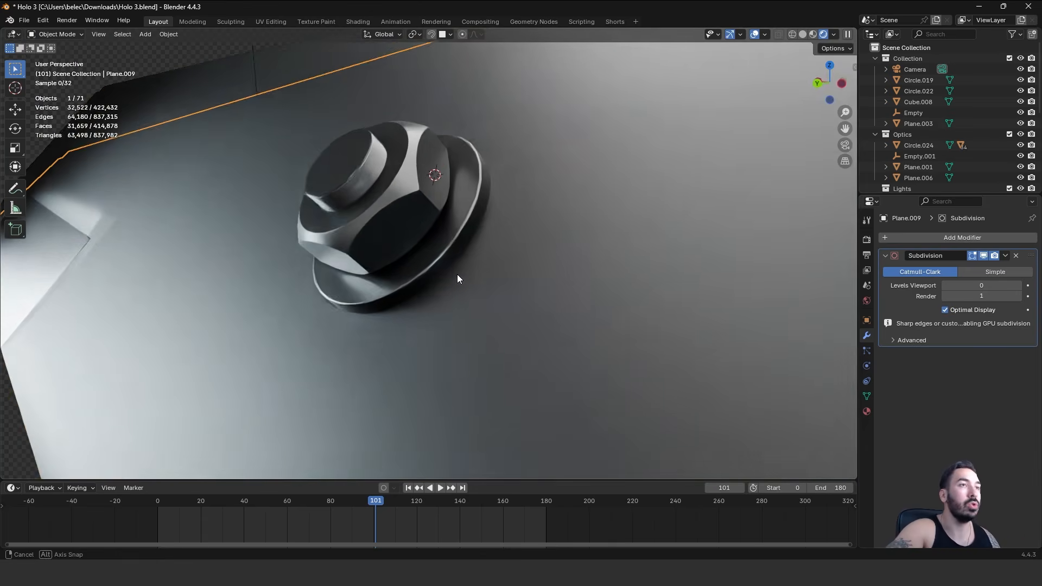
- Remove the sharp marking from the washer's base edge loop
key(Tab)
key(ctrl+e)
click(493, 299)
key(ctrl+z)
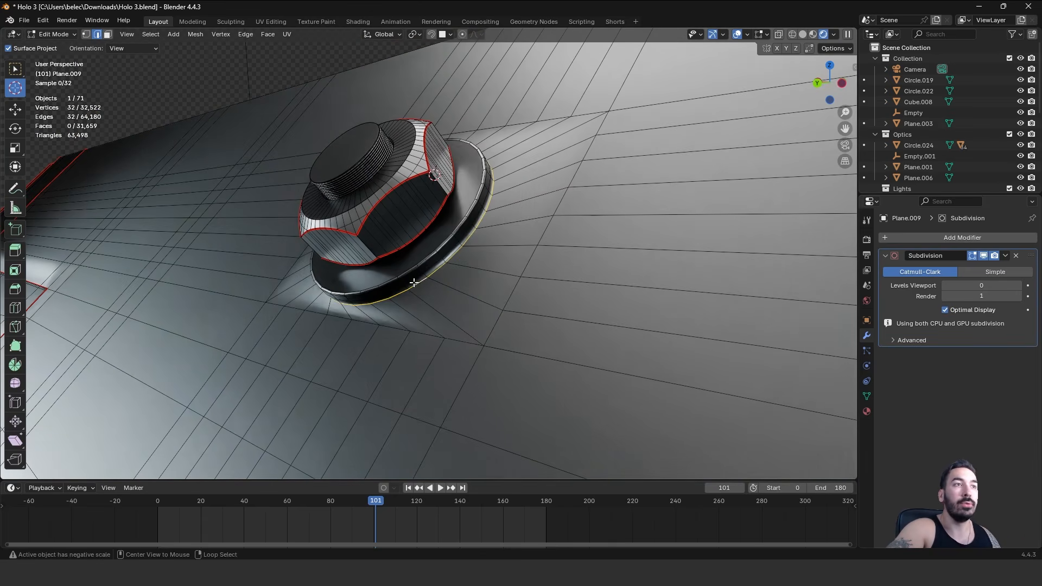
- Bevel the washer's base edge loop by about 0.0007 m with 2 segments and a profile shape of 1
scroll(379, 291, up, 3)
key(ctrl+b)
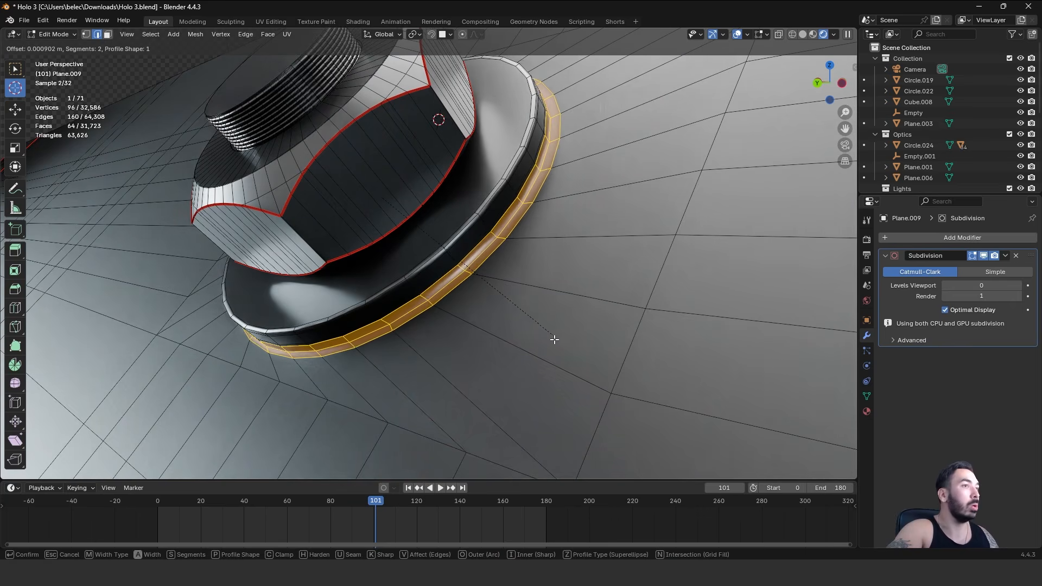
click(542, 334)
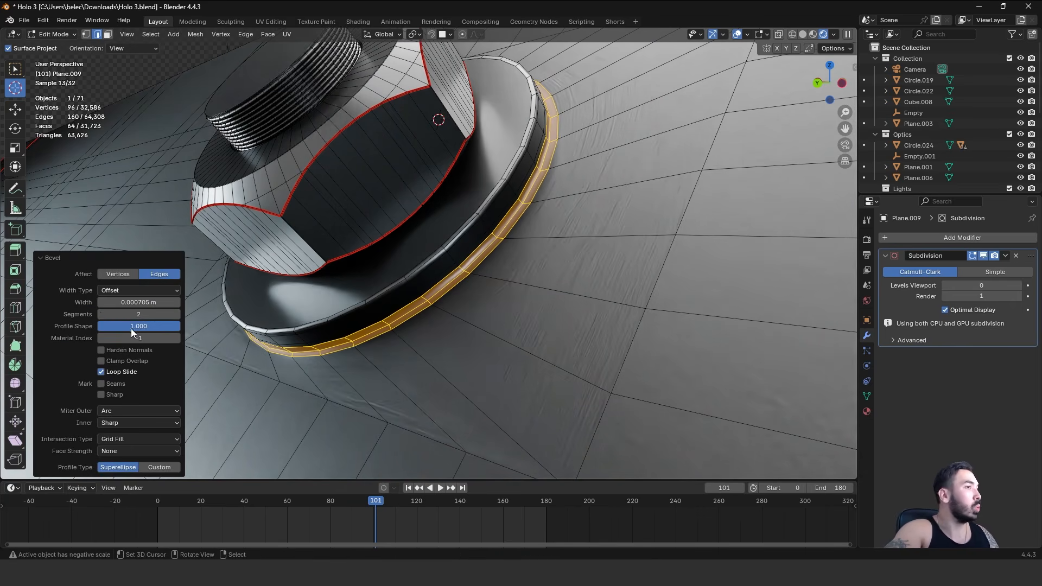
scroll(501, 288, down, 4)
key(Tab)
middle_drag(467, 272, 370, 292)
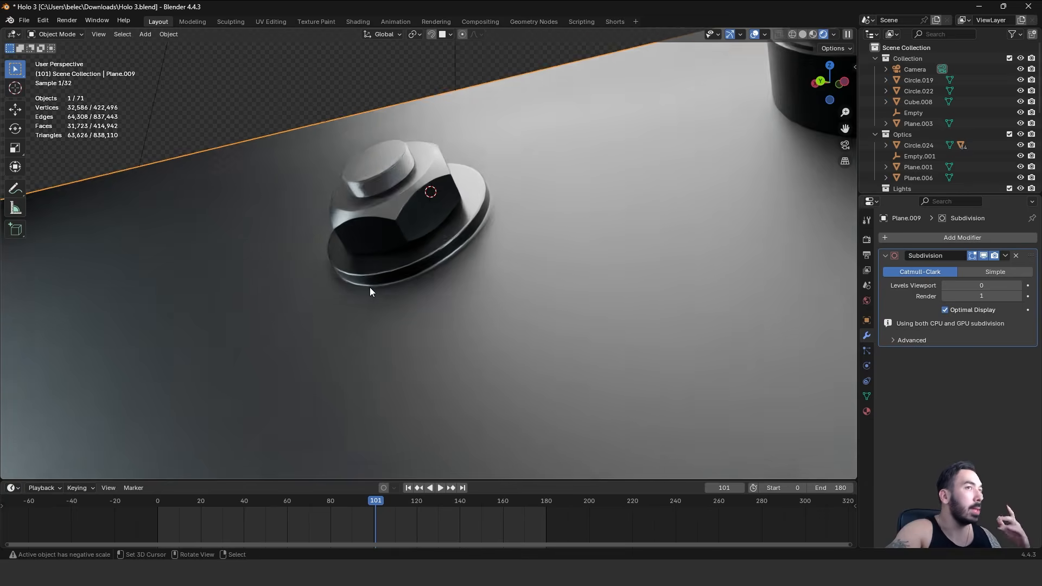
scroll(372, 290, down, 3)
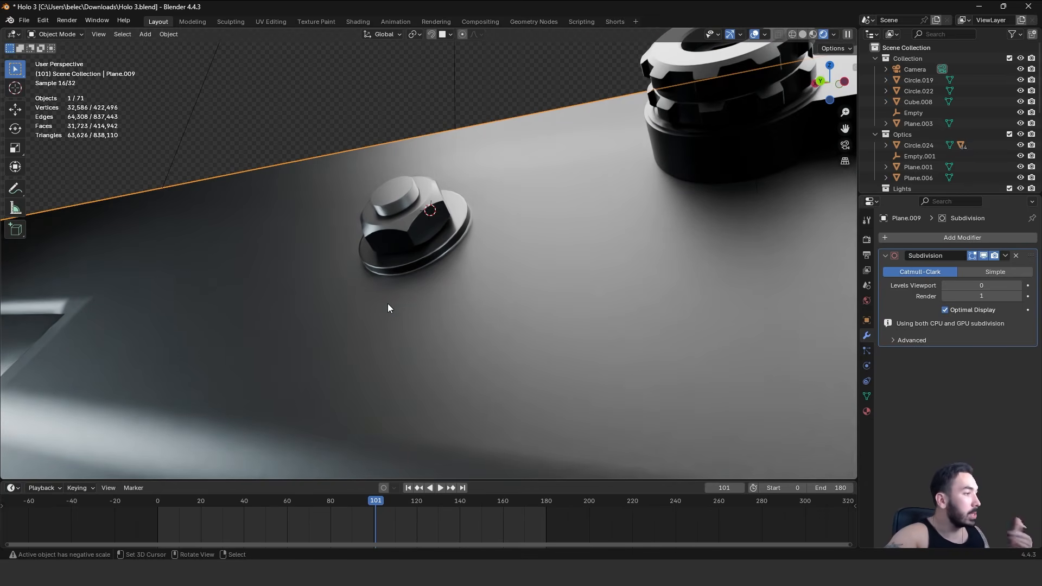
- Examine the separate latch object beside the bolt and how it sits on the stock
middle_drag(402, 291, 585, 199)
click(586, 199)
key(KP_Decimal)
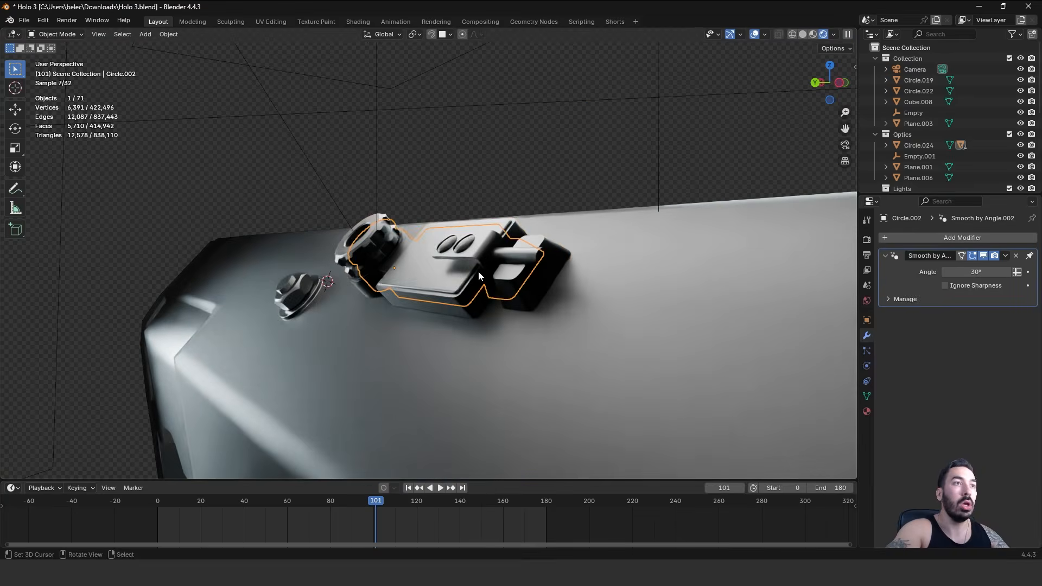
middle_drag(479, 276, 413, 278)
key(a)
click(412, 278)
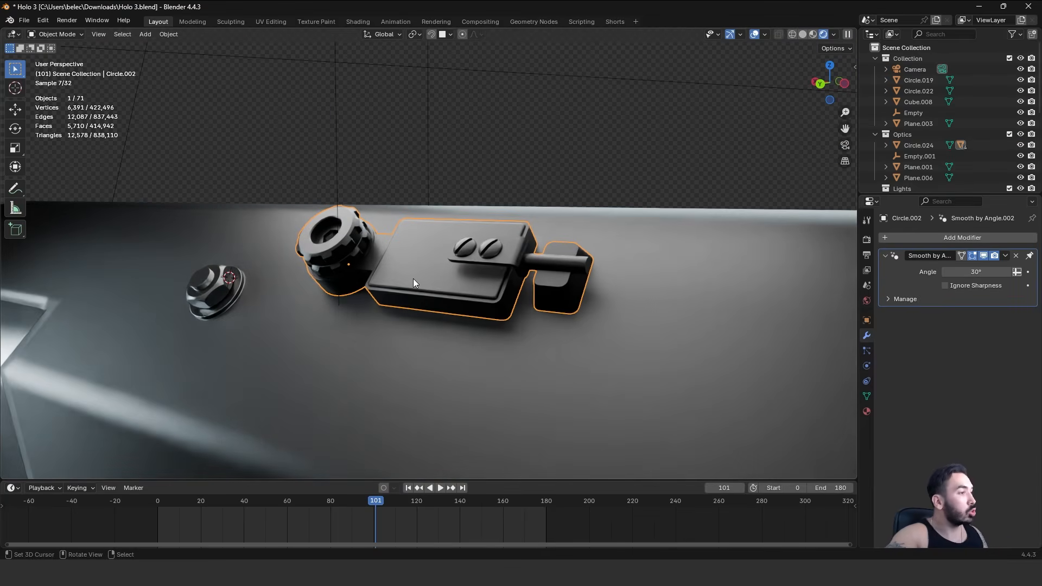
scroll(418, 289, down, 4)
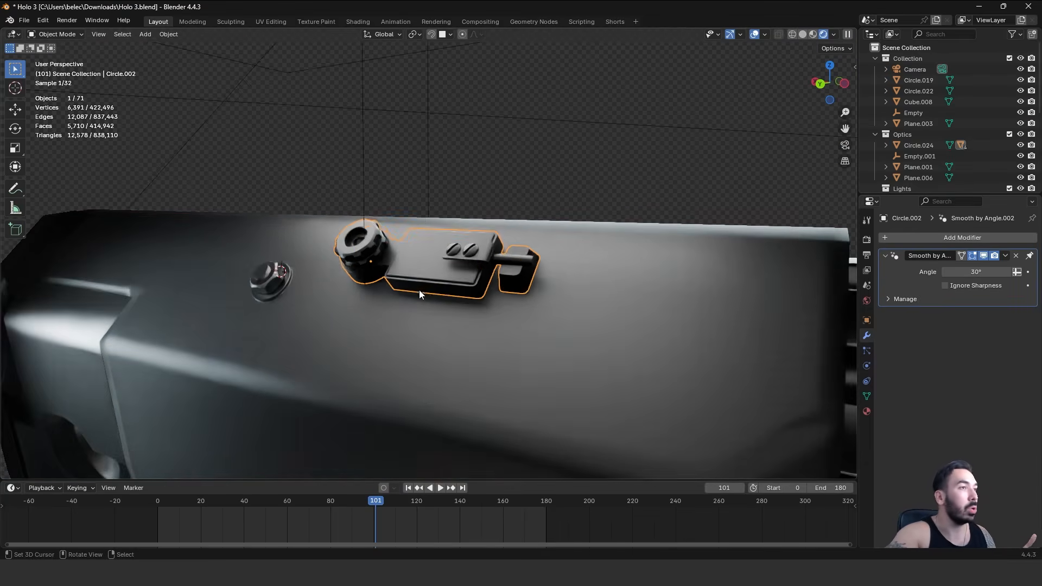
click(403, 312)
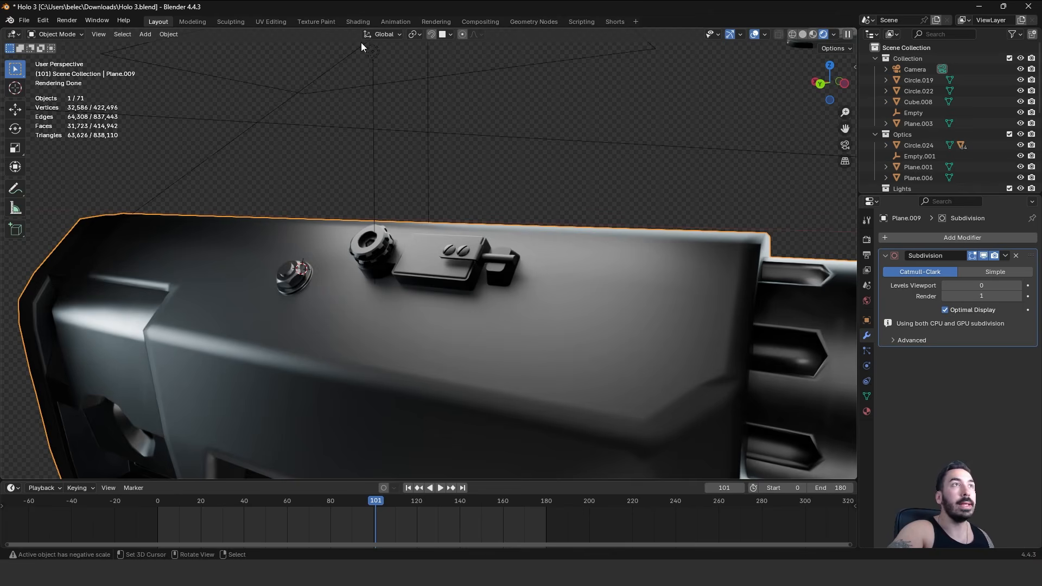
- Switch to the Shading workspace and replace the latch's material with a new one
click(359, 22)
scroll(571, 258, down, 4)
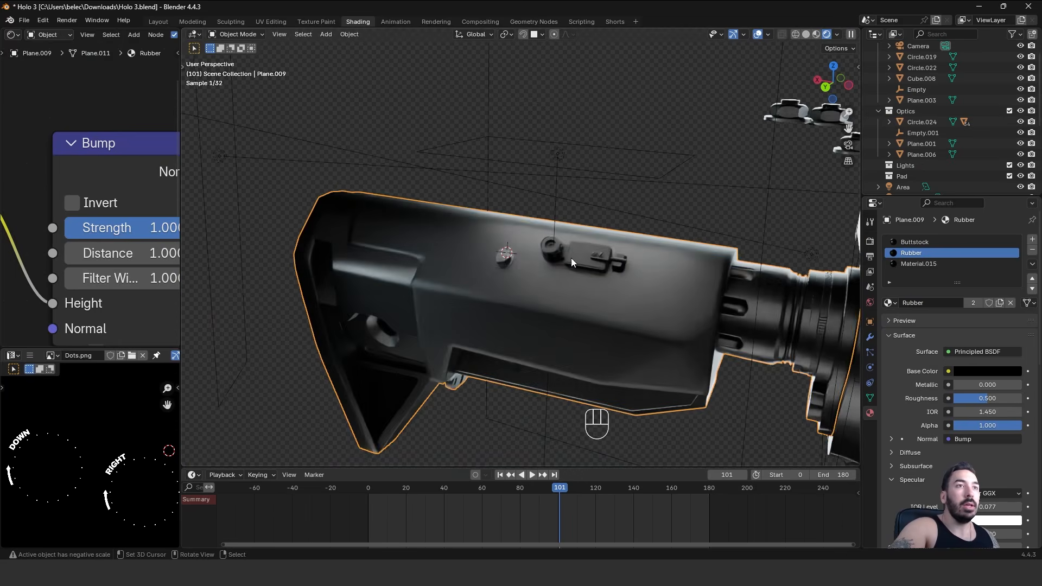
scroll(571, 258, up, 3)
click(642, 274)
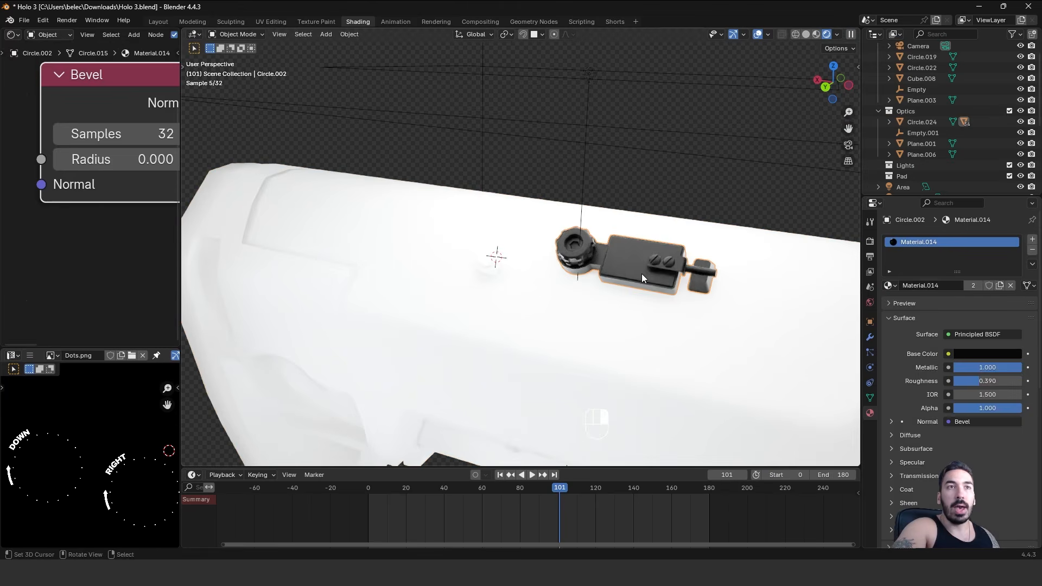
click(1032, 250)
middle_drag(700, 286, 629, 267)
scroll(630, 267, up, 2)
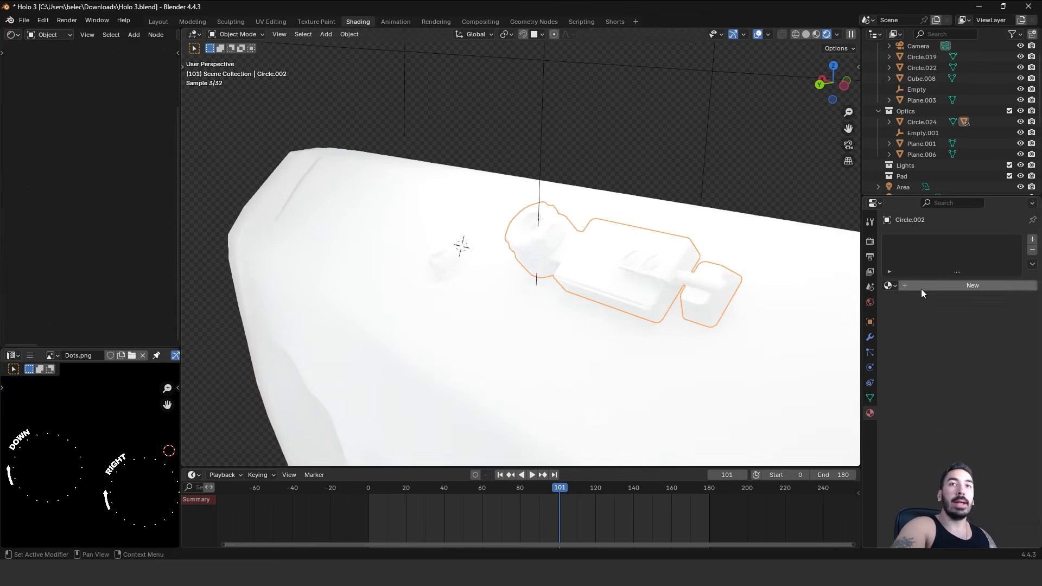
click(921, 288)
- Set the new latch material's base color to dark blue, #002954, with saturation 1.000 and value 0.088
middle_drag(565, 288, 541, 266)
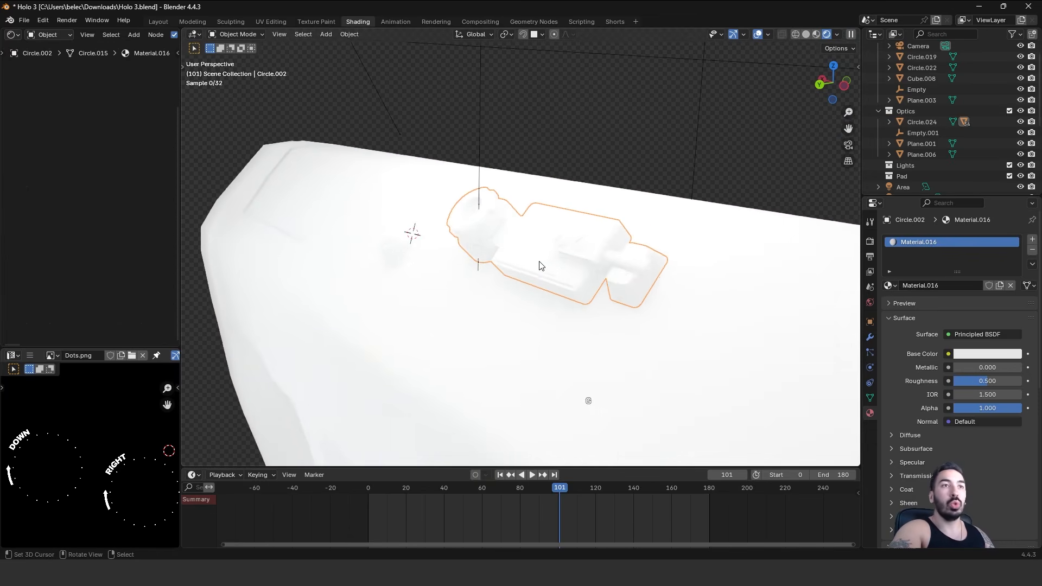
click(972, 353)
mouse_move(1012, 230)
mouse_down()
mouse_move(1013, 262)
mouse_move(1013, 234)
mouse_up()
drag(986, 202, 984, 181)
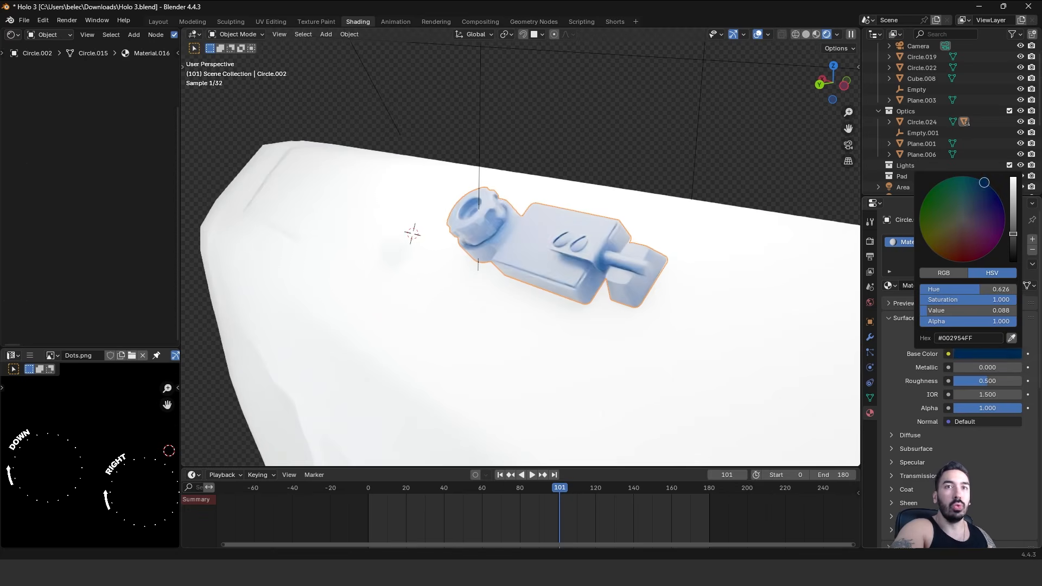
- Set the latch material's roughness to 0.193 and assign the same Material.016 to the stock
drag(989, 382, 974, 382)
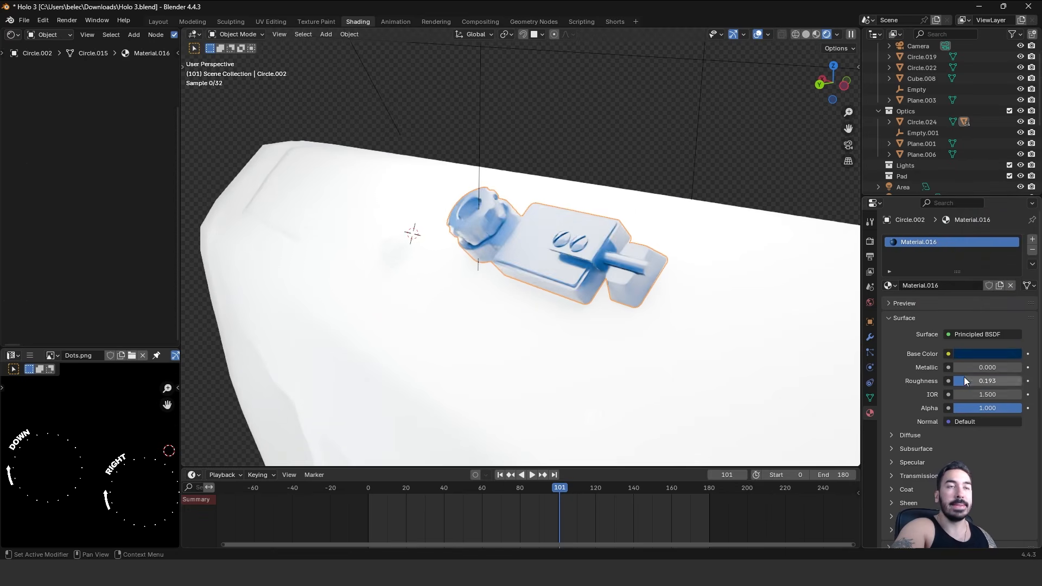
click(723, 236)
click(893, 286)
text(16)
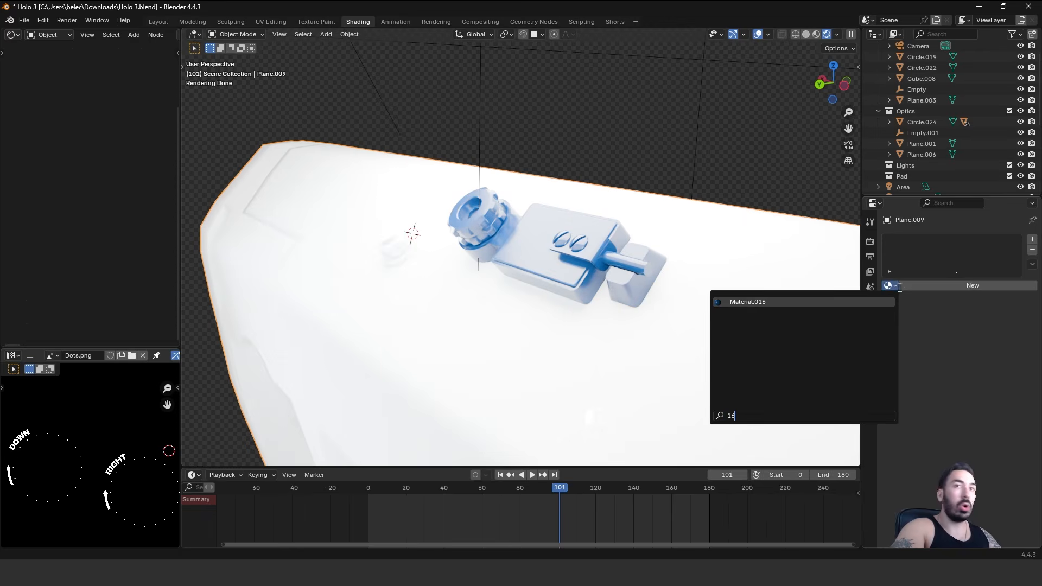
click(831, 299)
- Move the latch about 0.008 m along its negative local Z axis, toward the stock surface
middle_drag(598, 286, 565, 260)
click(564, 236)
scroll(562, 236, up, 4)
key(g)
key(z)
key(z)
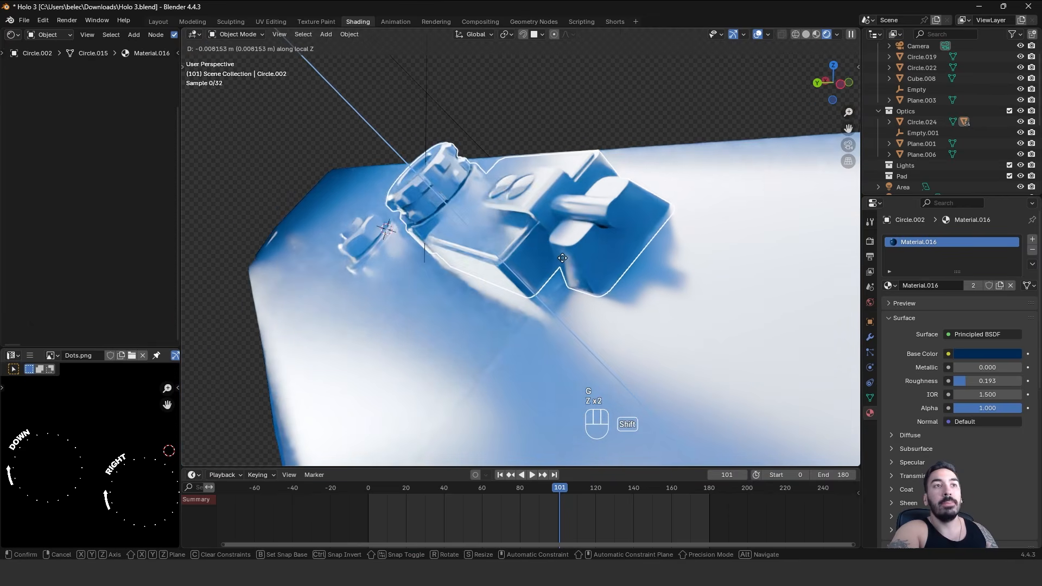
click(568, 252)
middle_drag(568, 252, 525, 246)
click(501, 252)
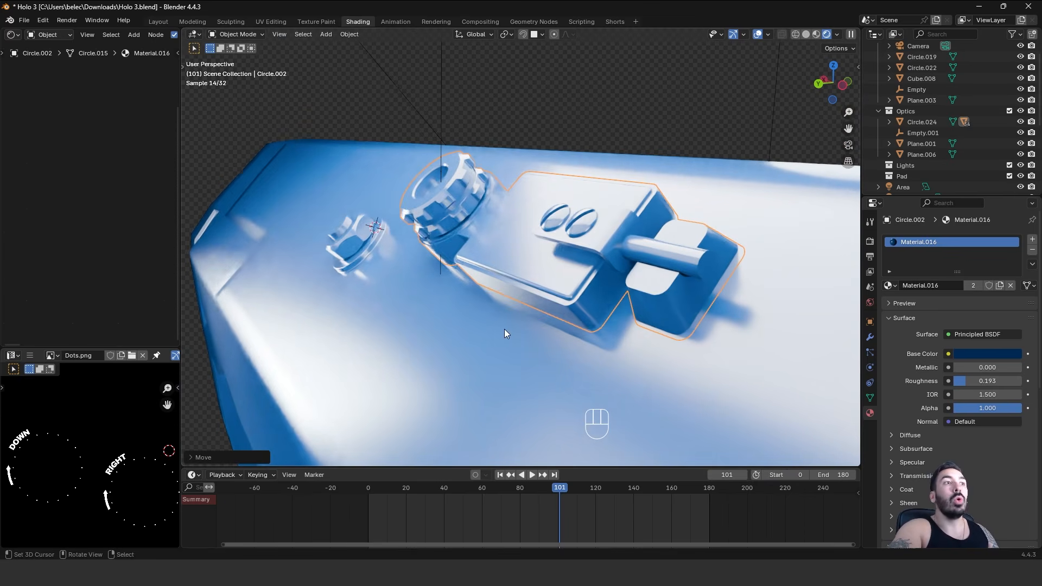
- Join the latch into the stock object, keeping the stock as the active object
right_click(537, 255)
shift+right_click(436, 321)
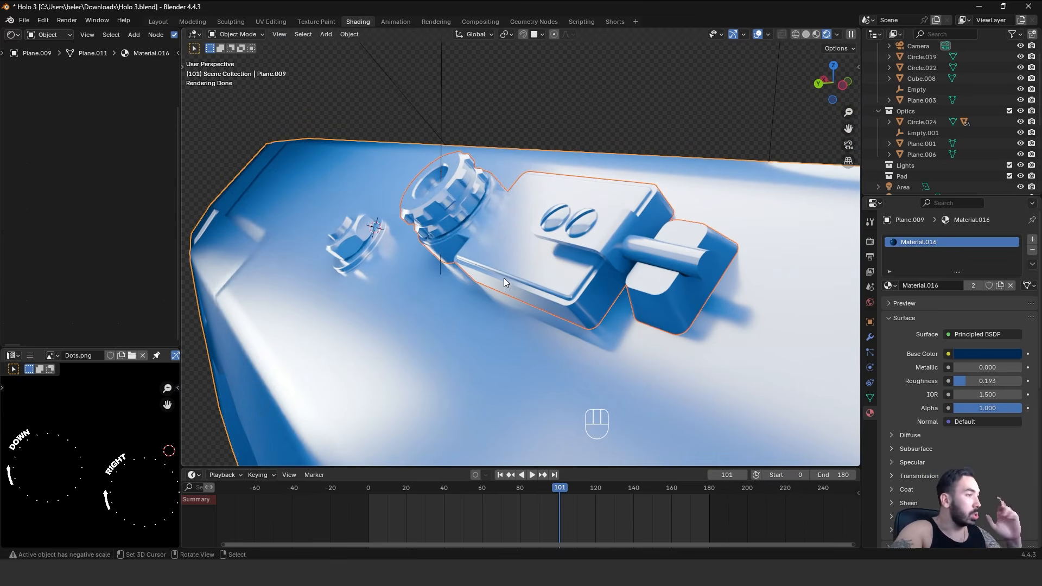
key(ctrl+j)
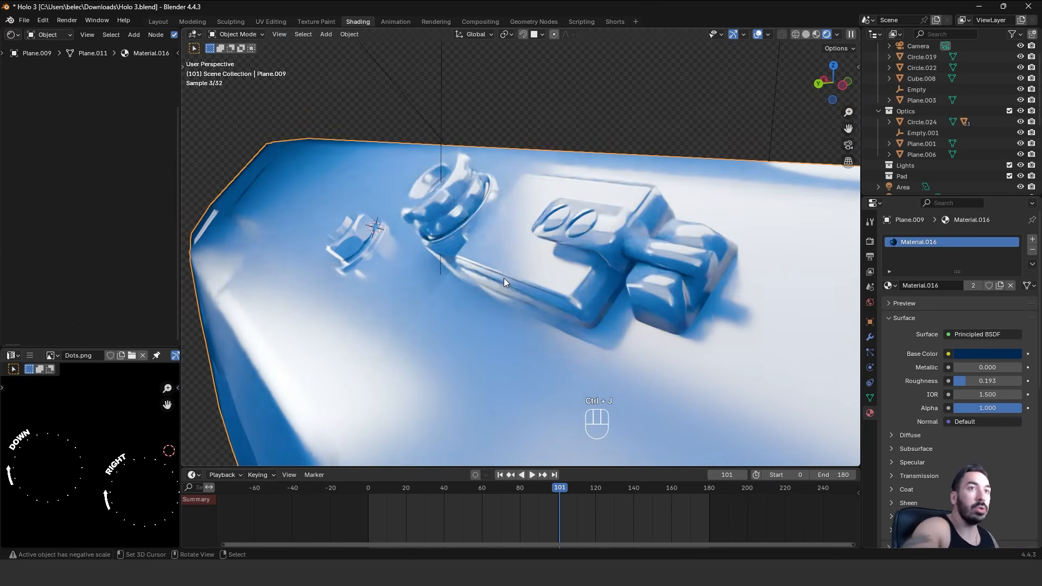
scroll(578, 243, down, 3)
scroll(591, 245, up, 3)
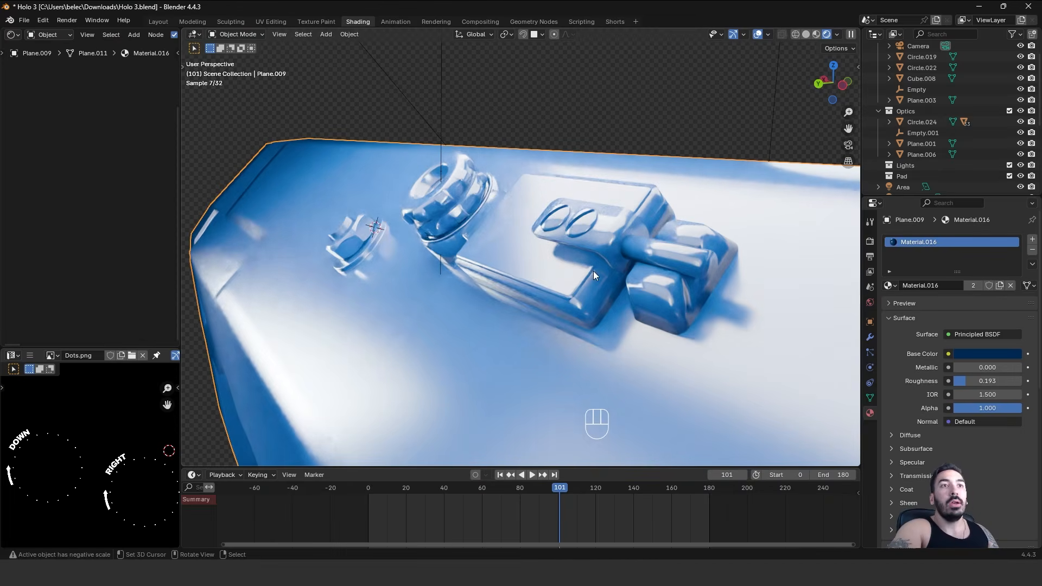
- Apply Shade Auto Smooth to the joined stock and latch object
click(349, 34)
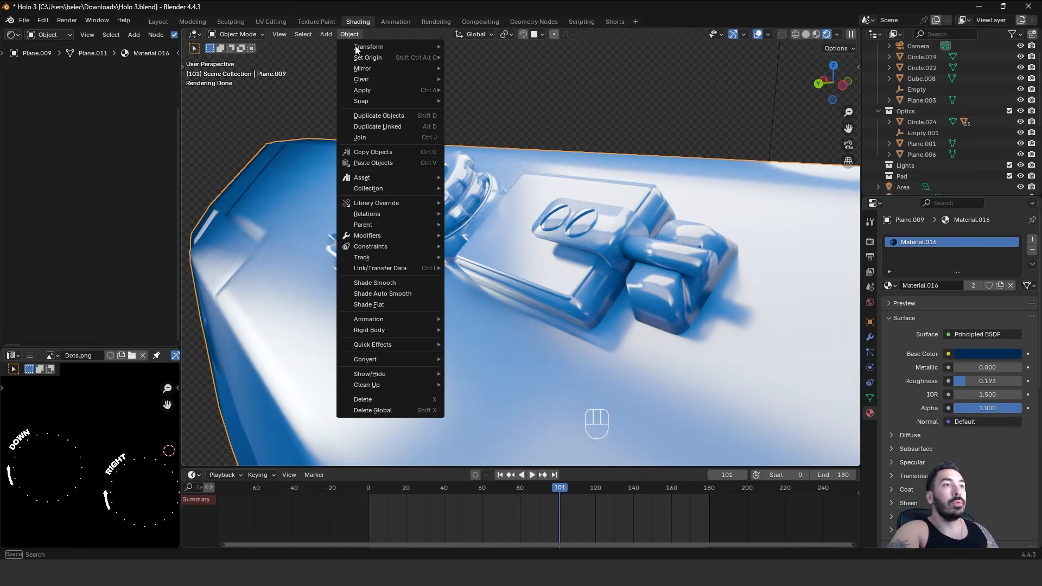
click(396, 292)
middle_drag(536, 269, 561, 289)
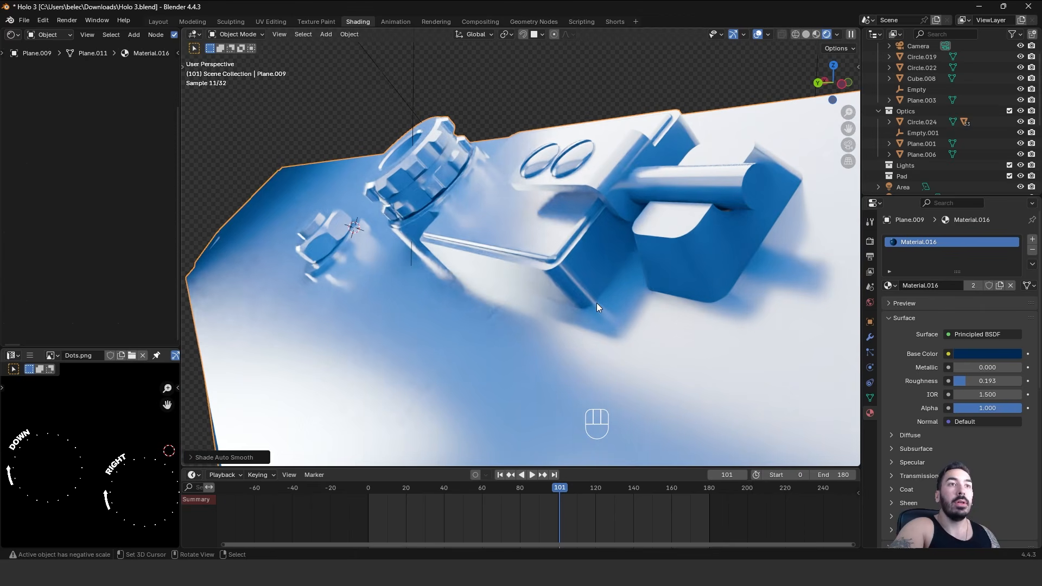
scroll(456, 269, up, 3)
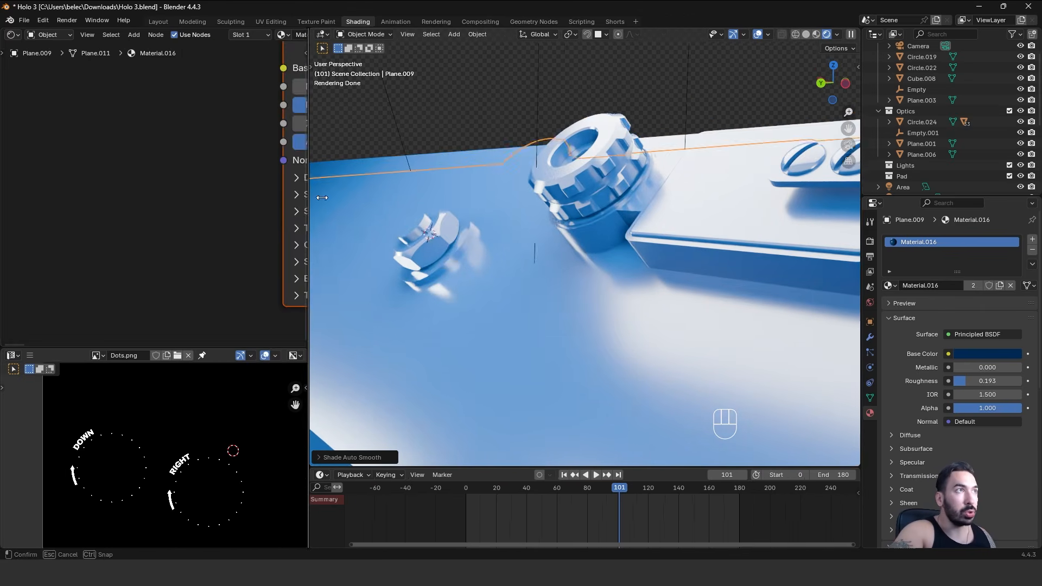
- Enlarge the shader editor, add a Bevel node and connect its Normal output to the Principled BSDF's Normal input
drag(180, 187, 350, 187)
key(shift+a)
text(bevel)
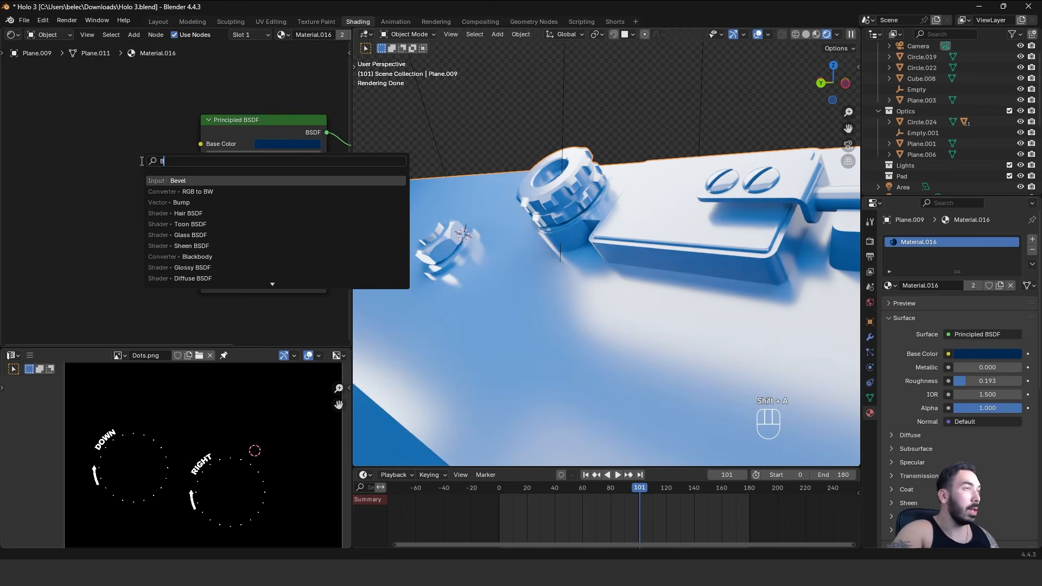
key(Return)
click(76, 178)
scroll(112, 188, up, 2)
drag(120, 189, 204, 203)
- Set the Bevel node's samples to 32 and its radius to 0.012
click(102, 220)
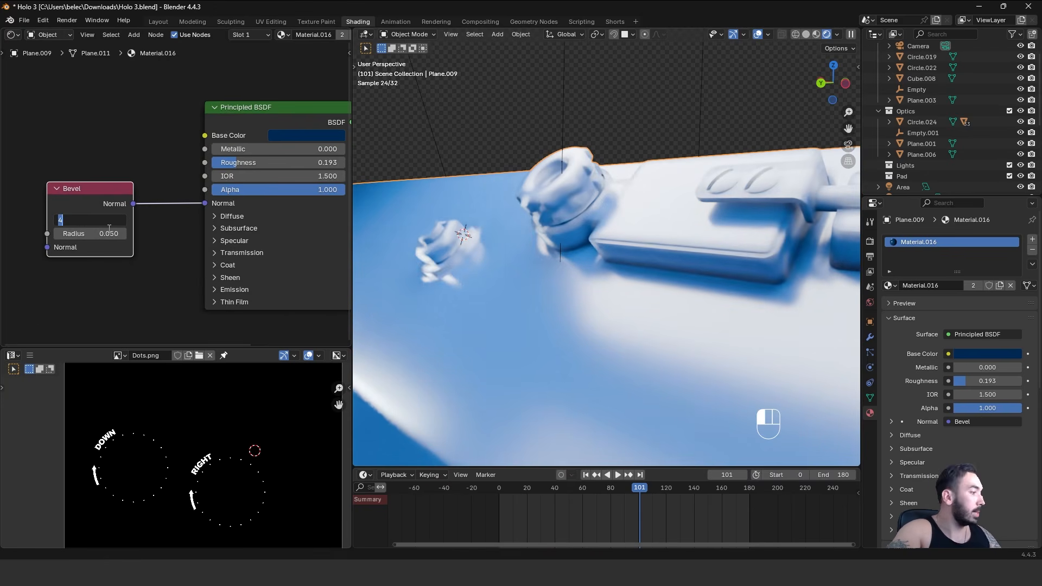
text(32)
key(Return)
mouse_move(569, 239)
middle_down()
mouse_move(578, 241)
mouse_move(565, 259)
middle_up()
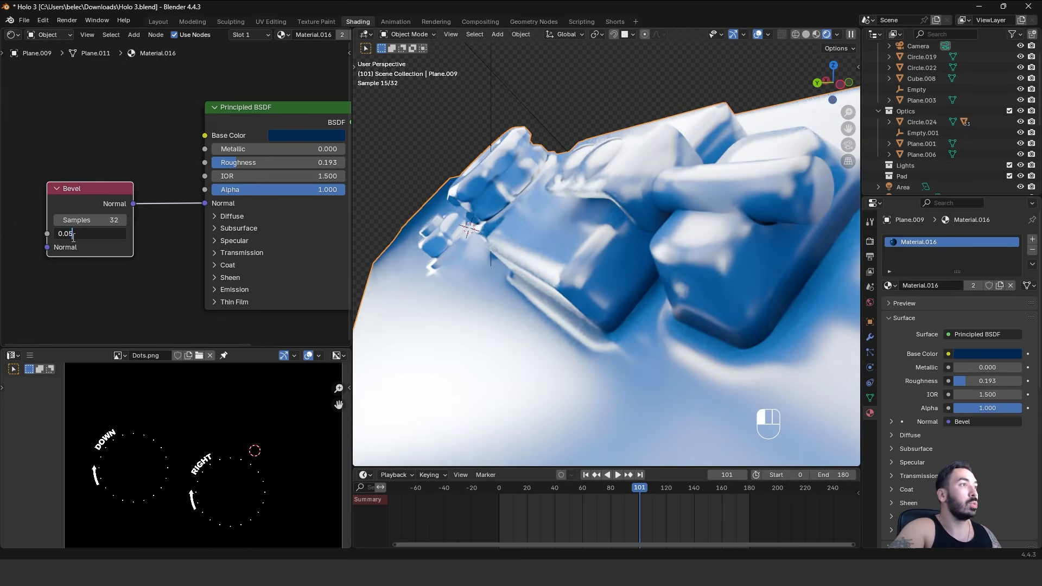
key(Return)
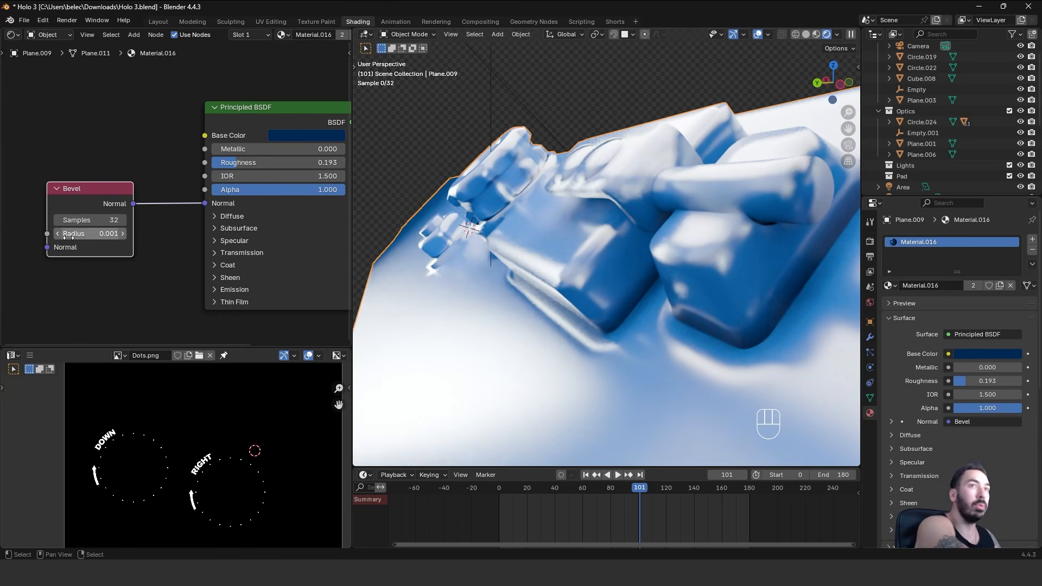
click(100, 238)
click(81, 236)
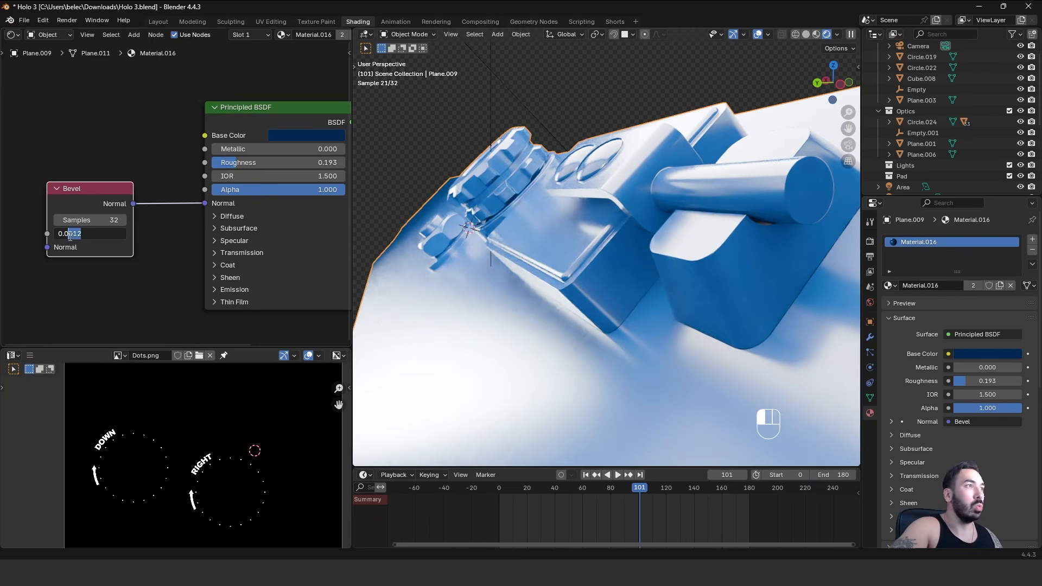
key(Return)
- Recalculate the normals of the whole joined mesh to face outside
middle_drag(558, 310, 581, 298)
key(Tab)
key(a)
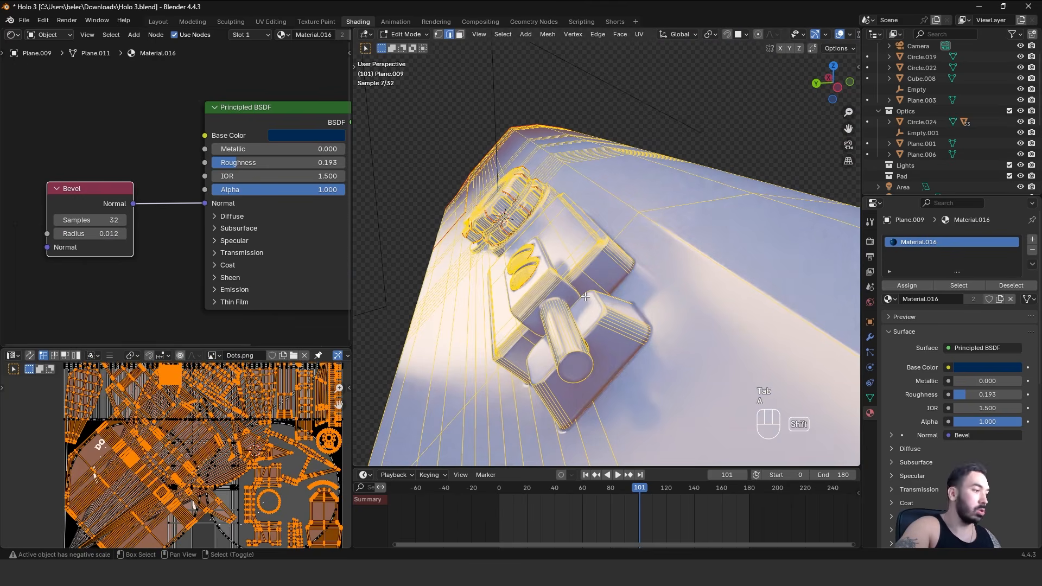
key(shift+n)
key(Tab)
middle_drag(598, 256, 681, 254)
scroll(682, 254, up, 5)
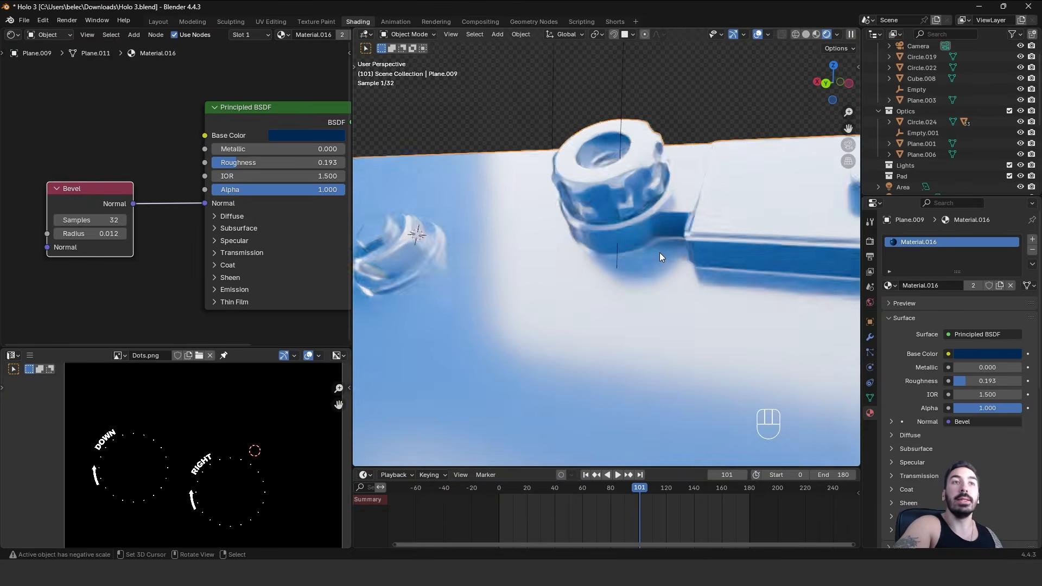
scroll(624, 256, down, 5)
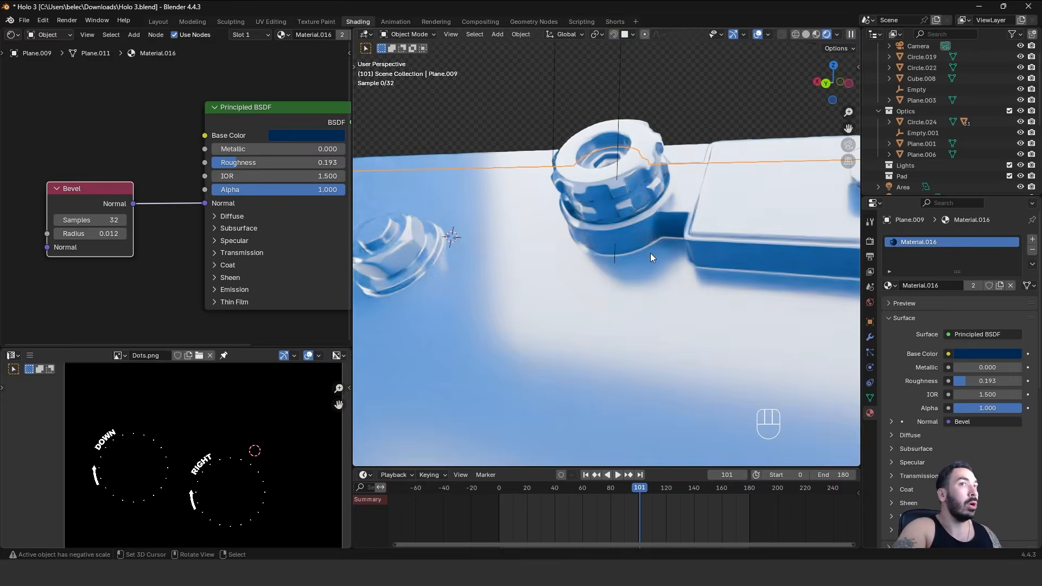
- Examine the joined mesh's topology and its beveled shading around the bolt, the latch and the rest of the stock
key(Tab)
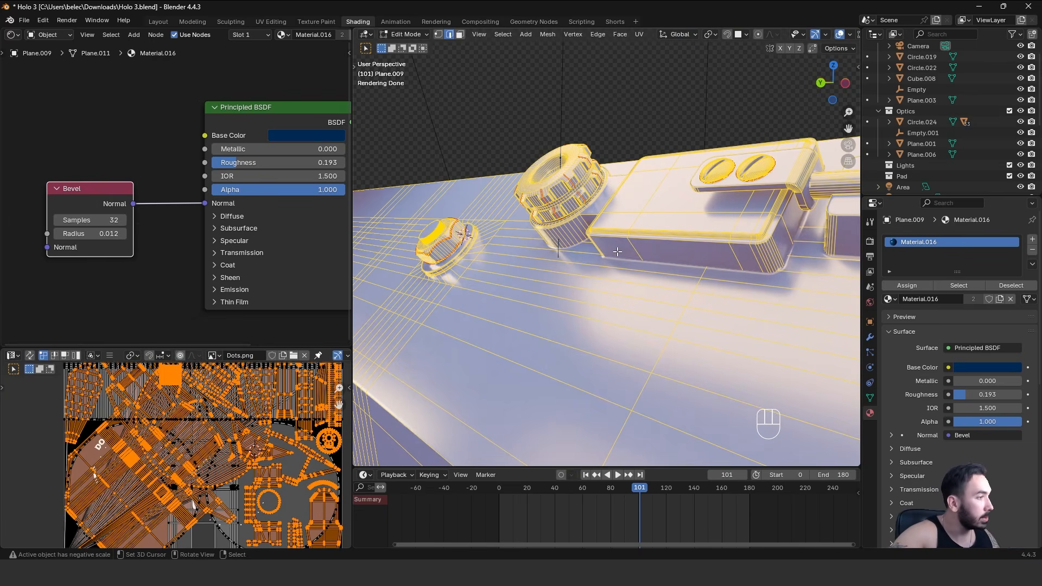
key(Tab)
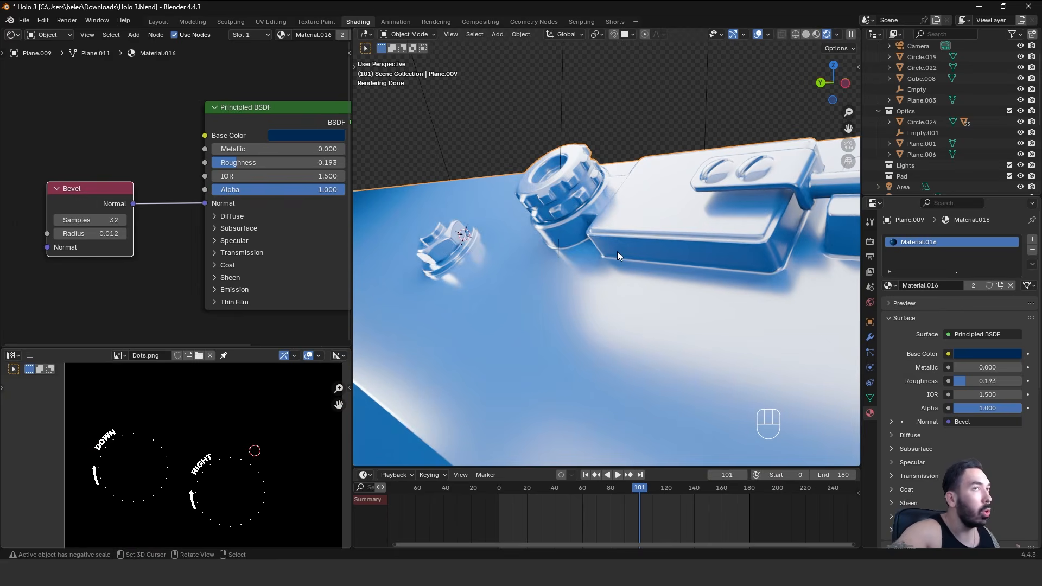
middle_drag(618, 252, 645, 249)
key(Tab)
middle_drag(581, 257, 521, 272)
scroll(607, 259, down, 3)
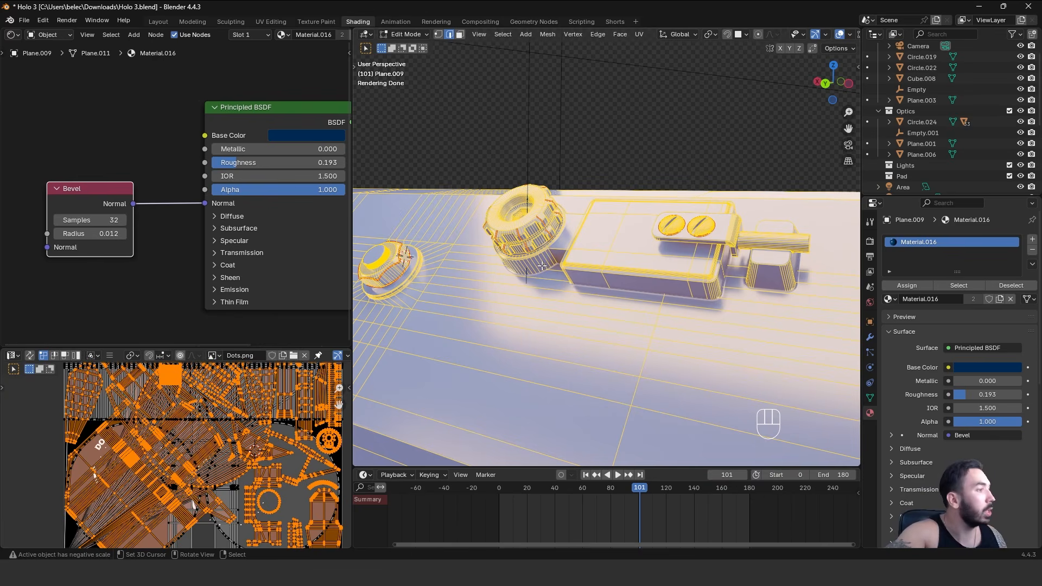
scroll(558, 298, down, 5)
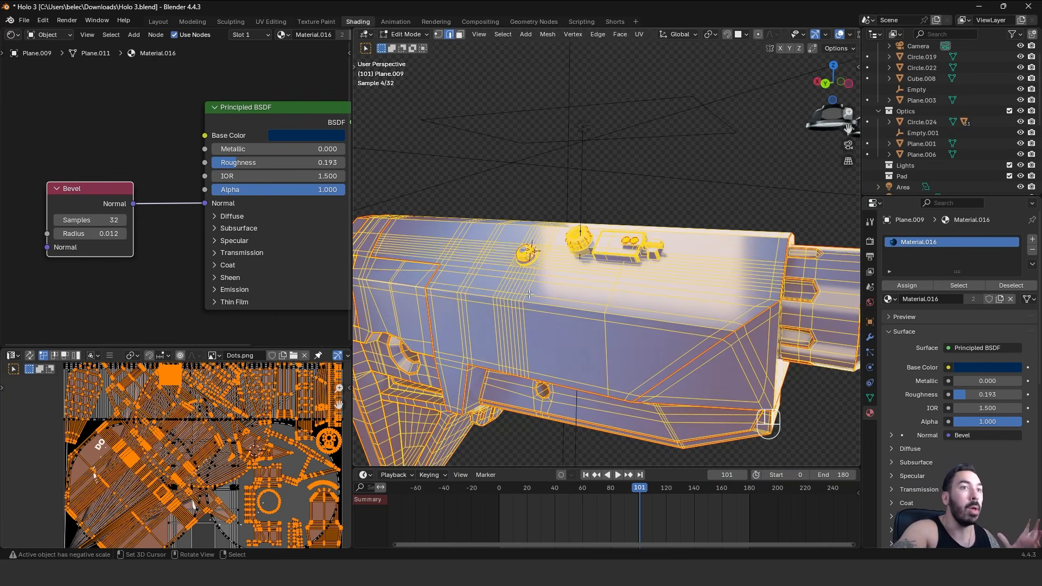
middle_drag(559, 315, 533, 249)
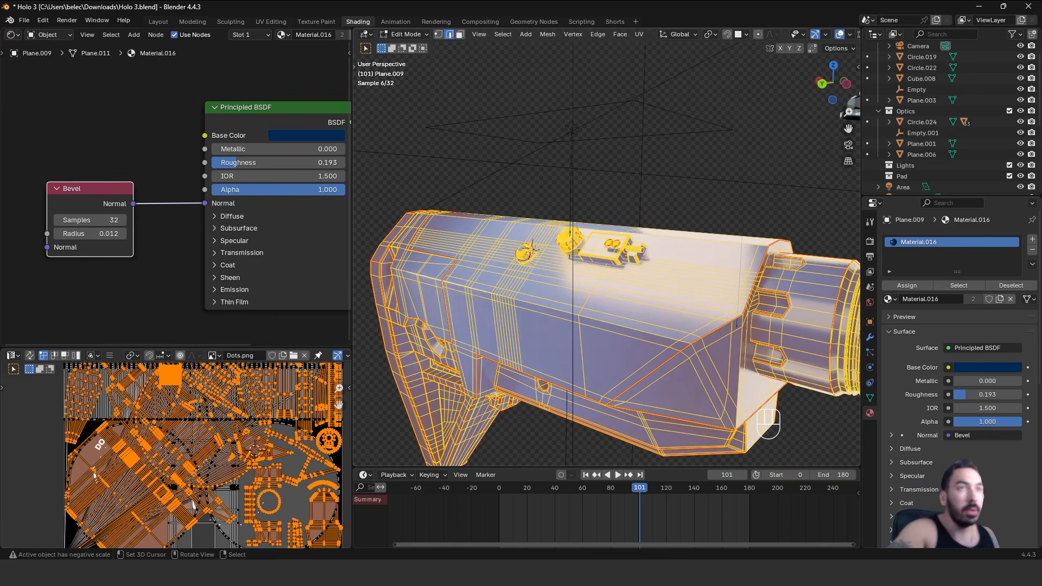
middle_drag(537, 326, 584, 314)
scroll(584, 313, up, 3)
key(Tab)
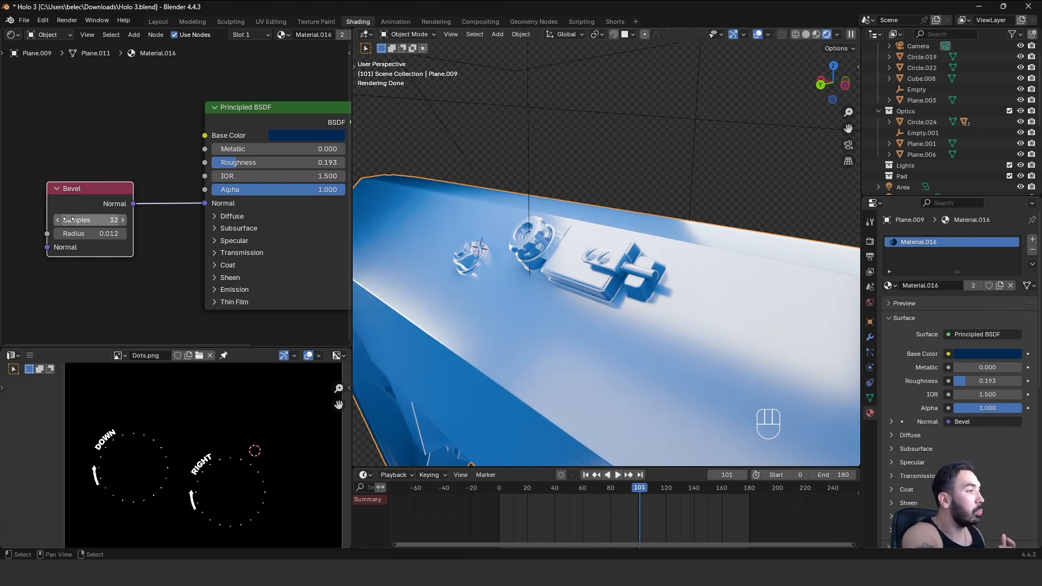
scroll(68, 219, down, 2)
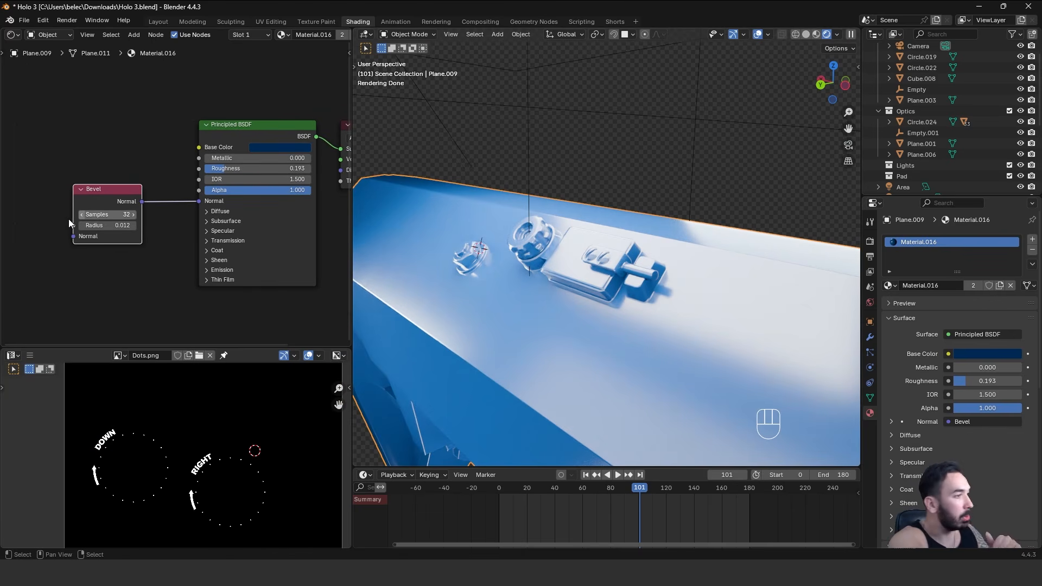